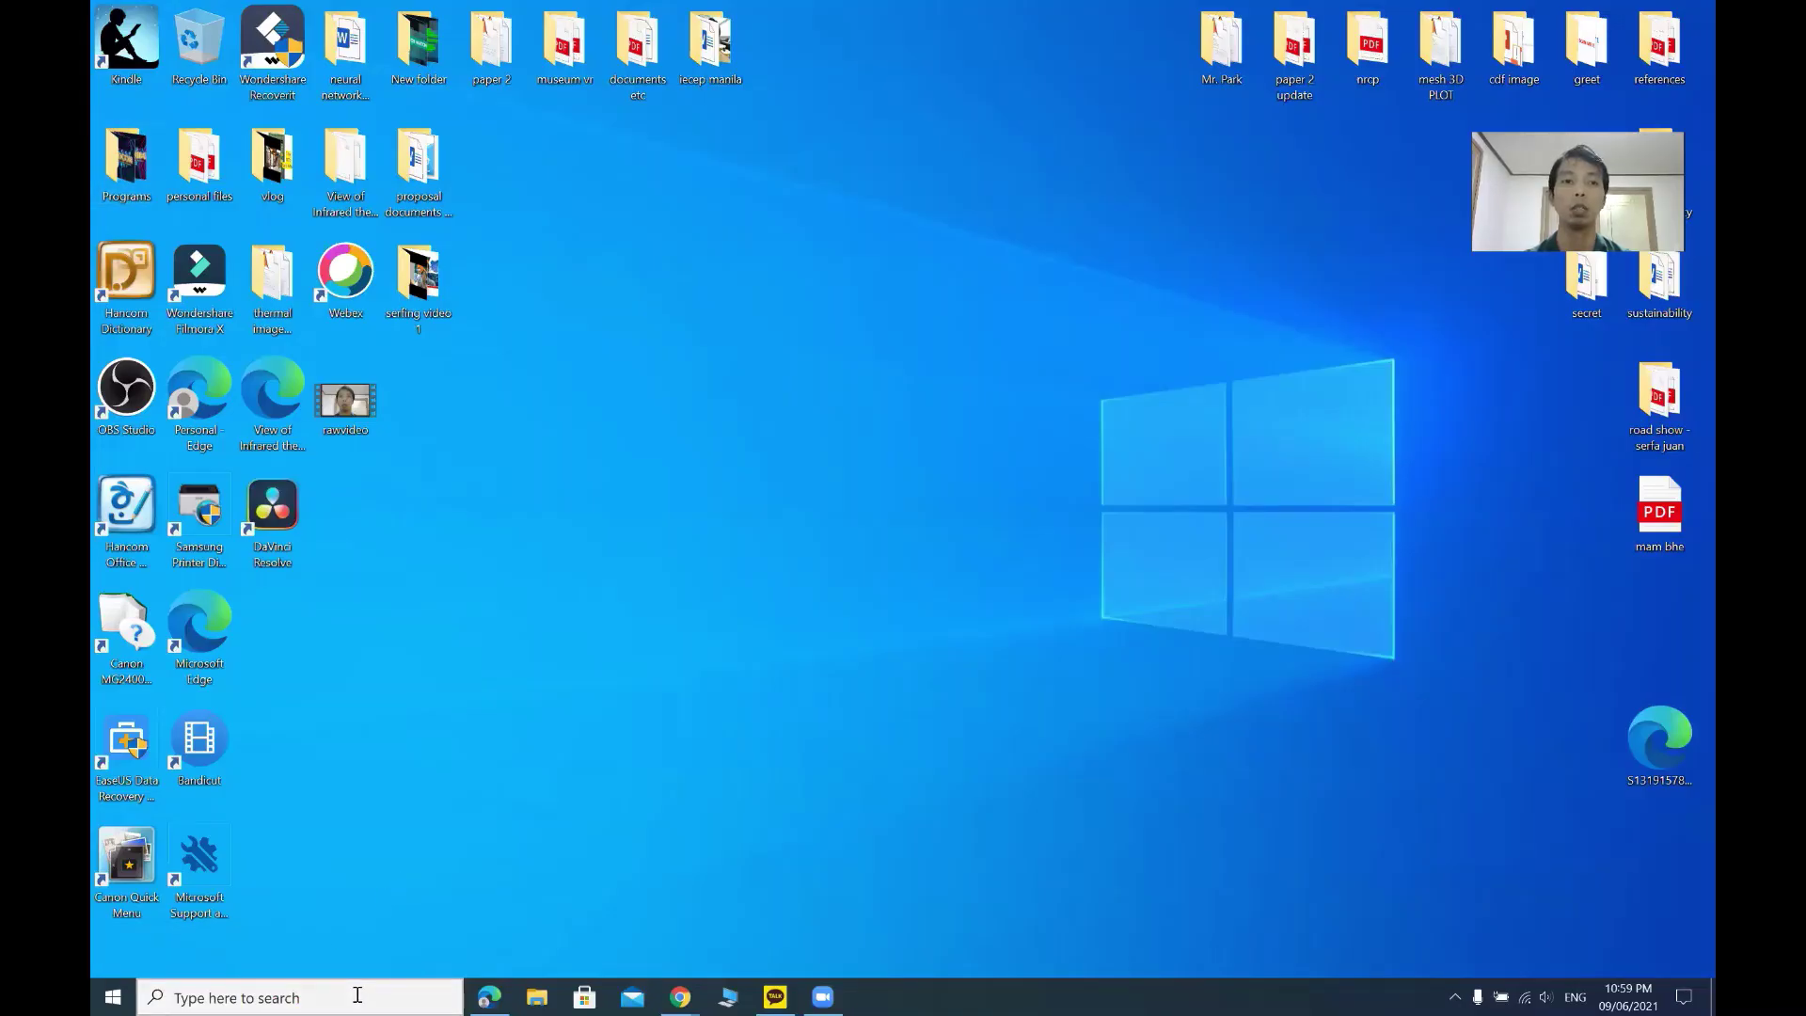
- Launch PowerPoint from the taskbar search and create a blank presentation
click(357, 994)
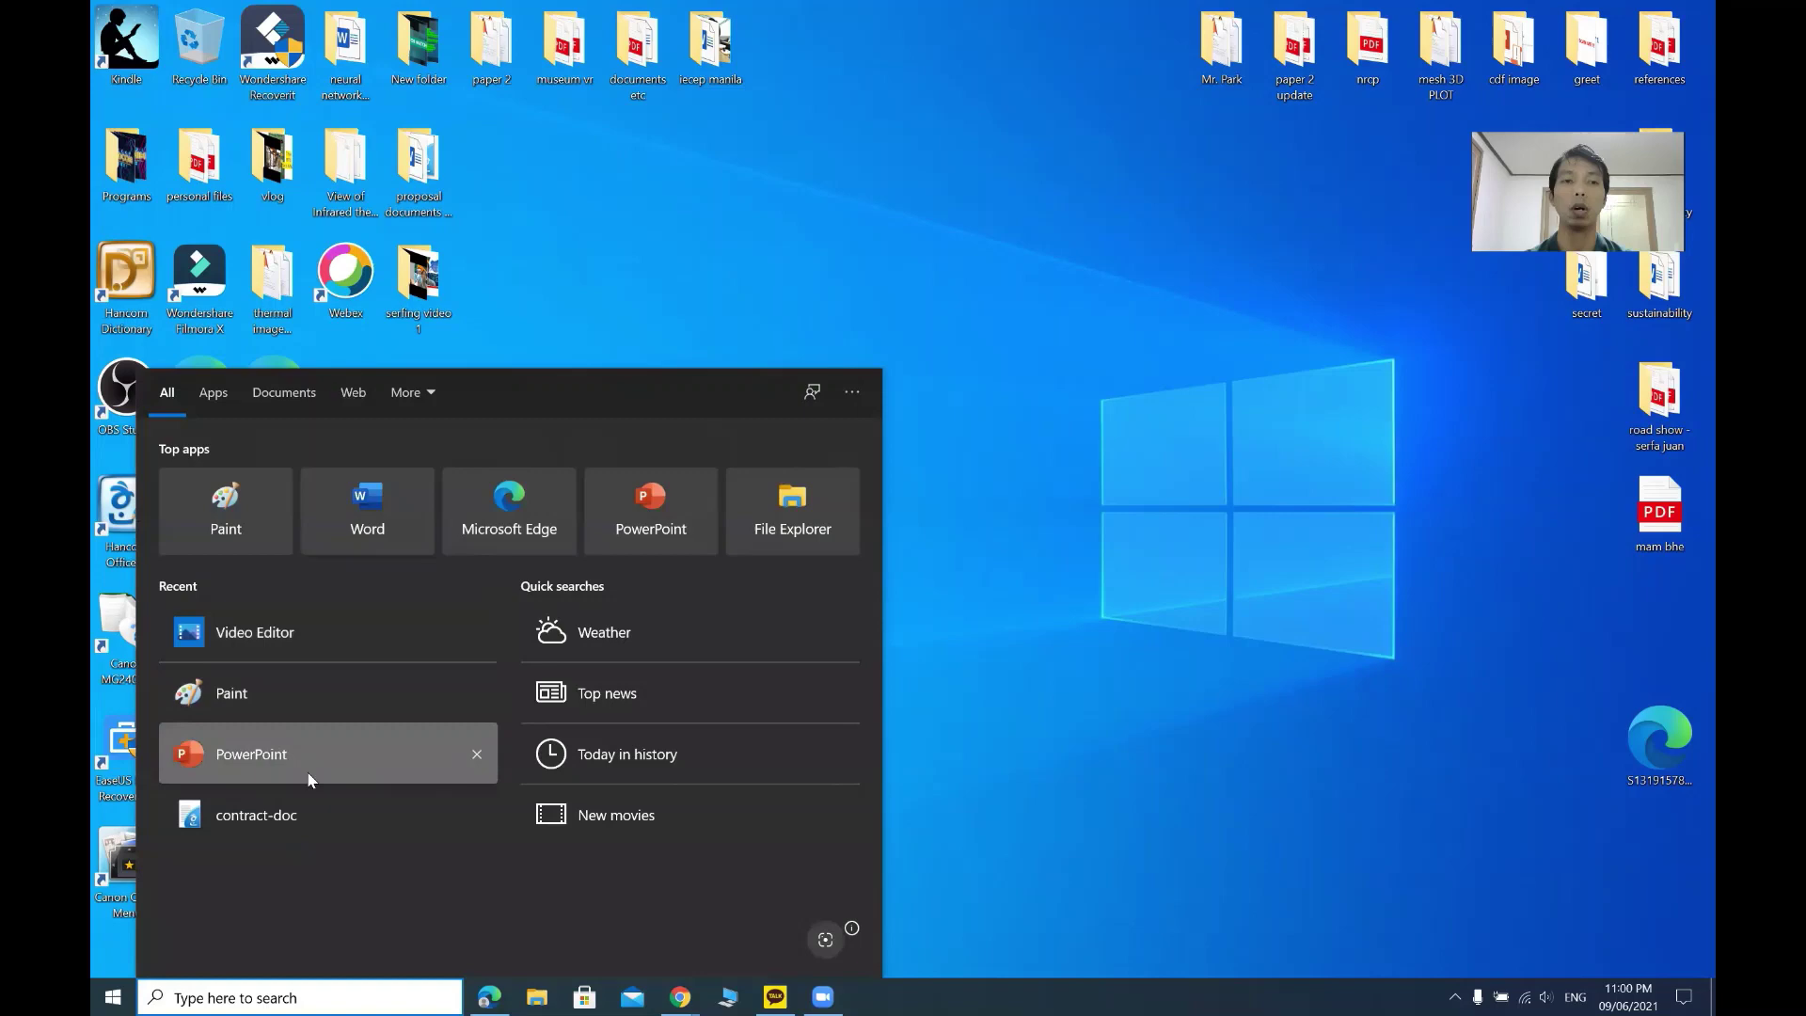
click(309, 777)
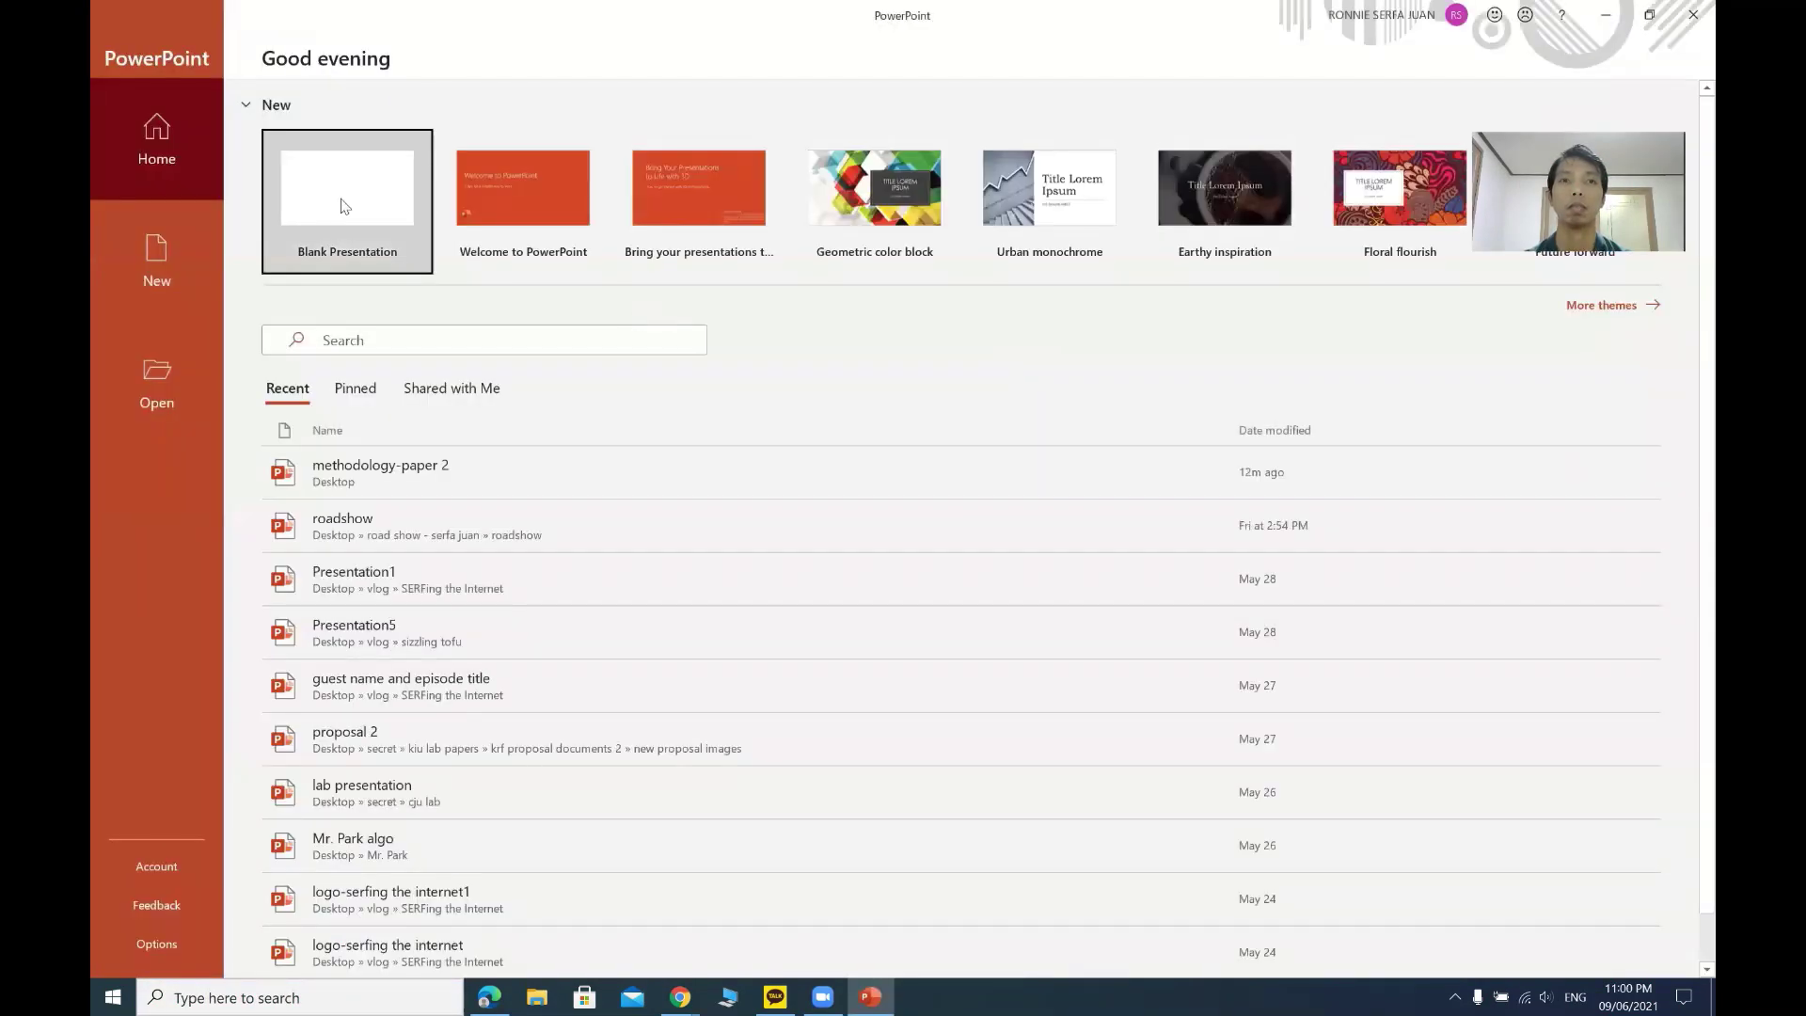
click(334, 199)
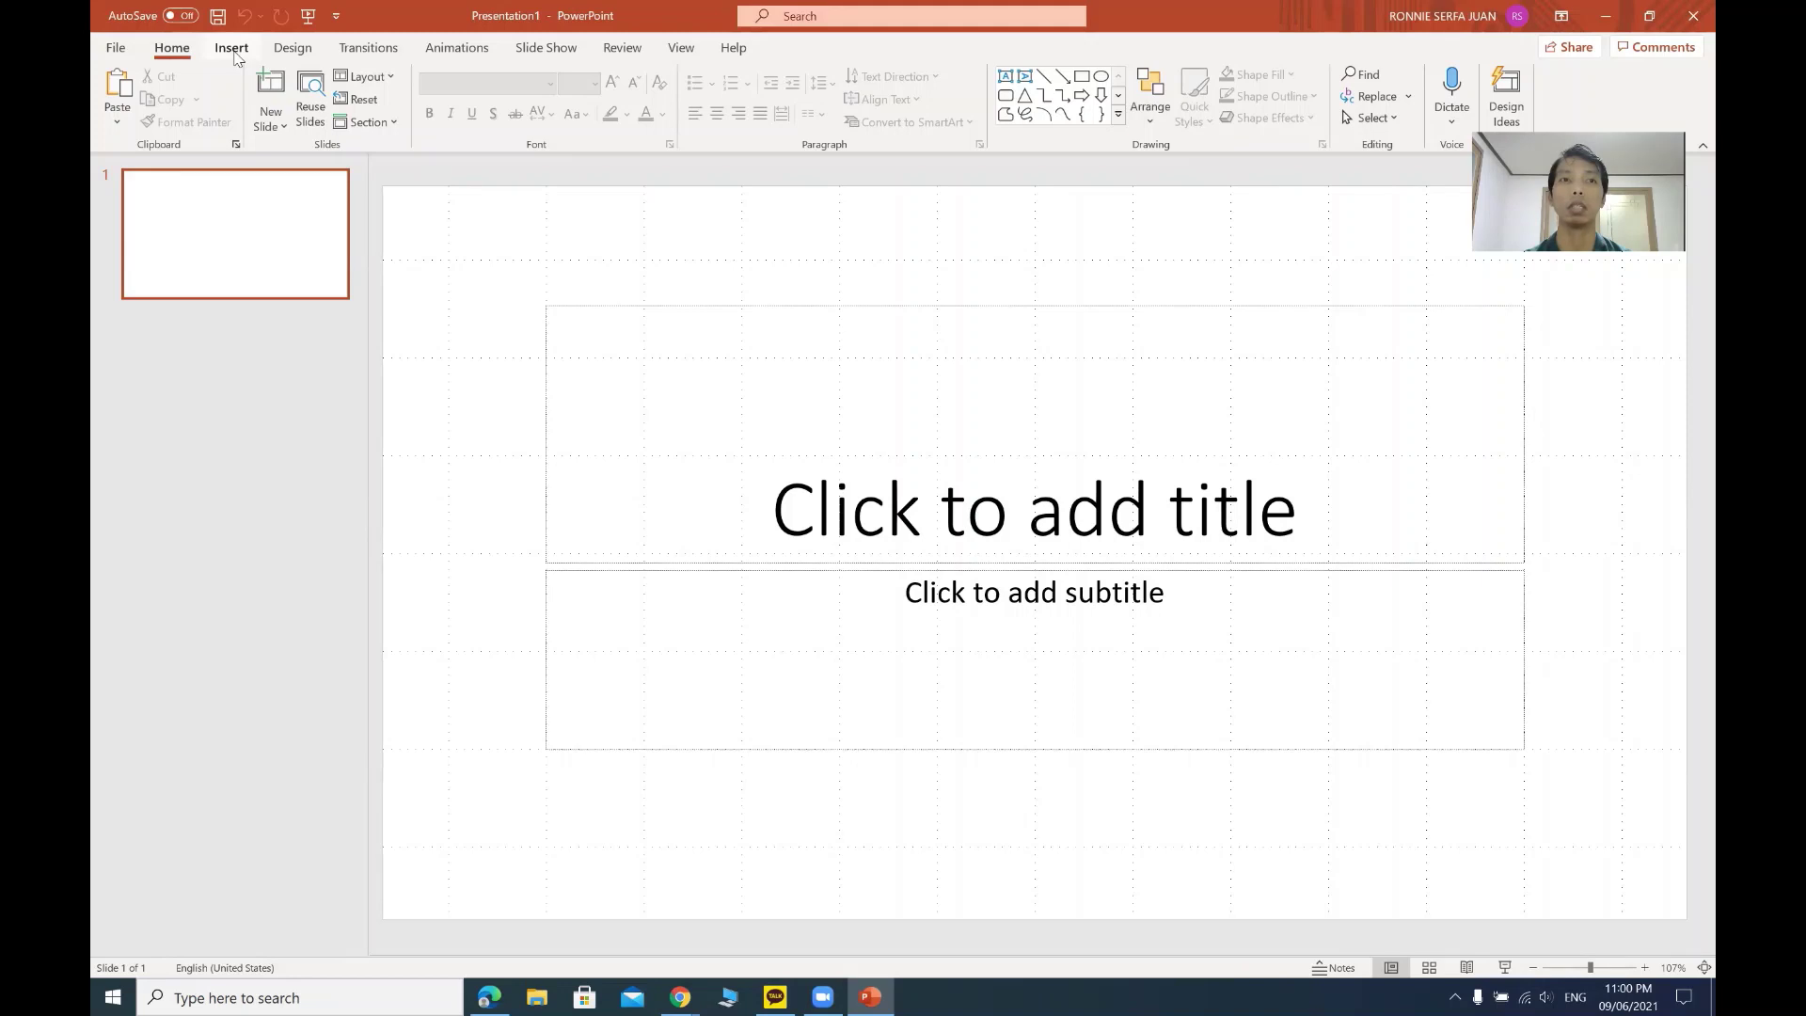
- Insert a video from this device, choosing rawvideo in the Desktop folder
click(236, 58)
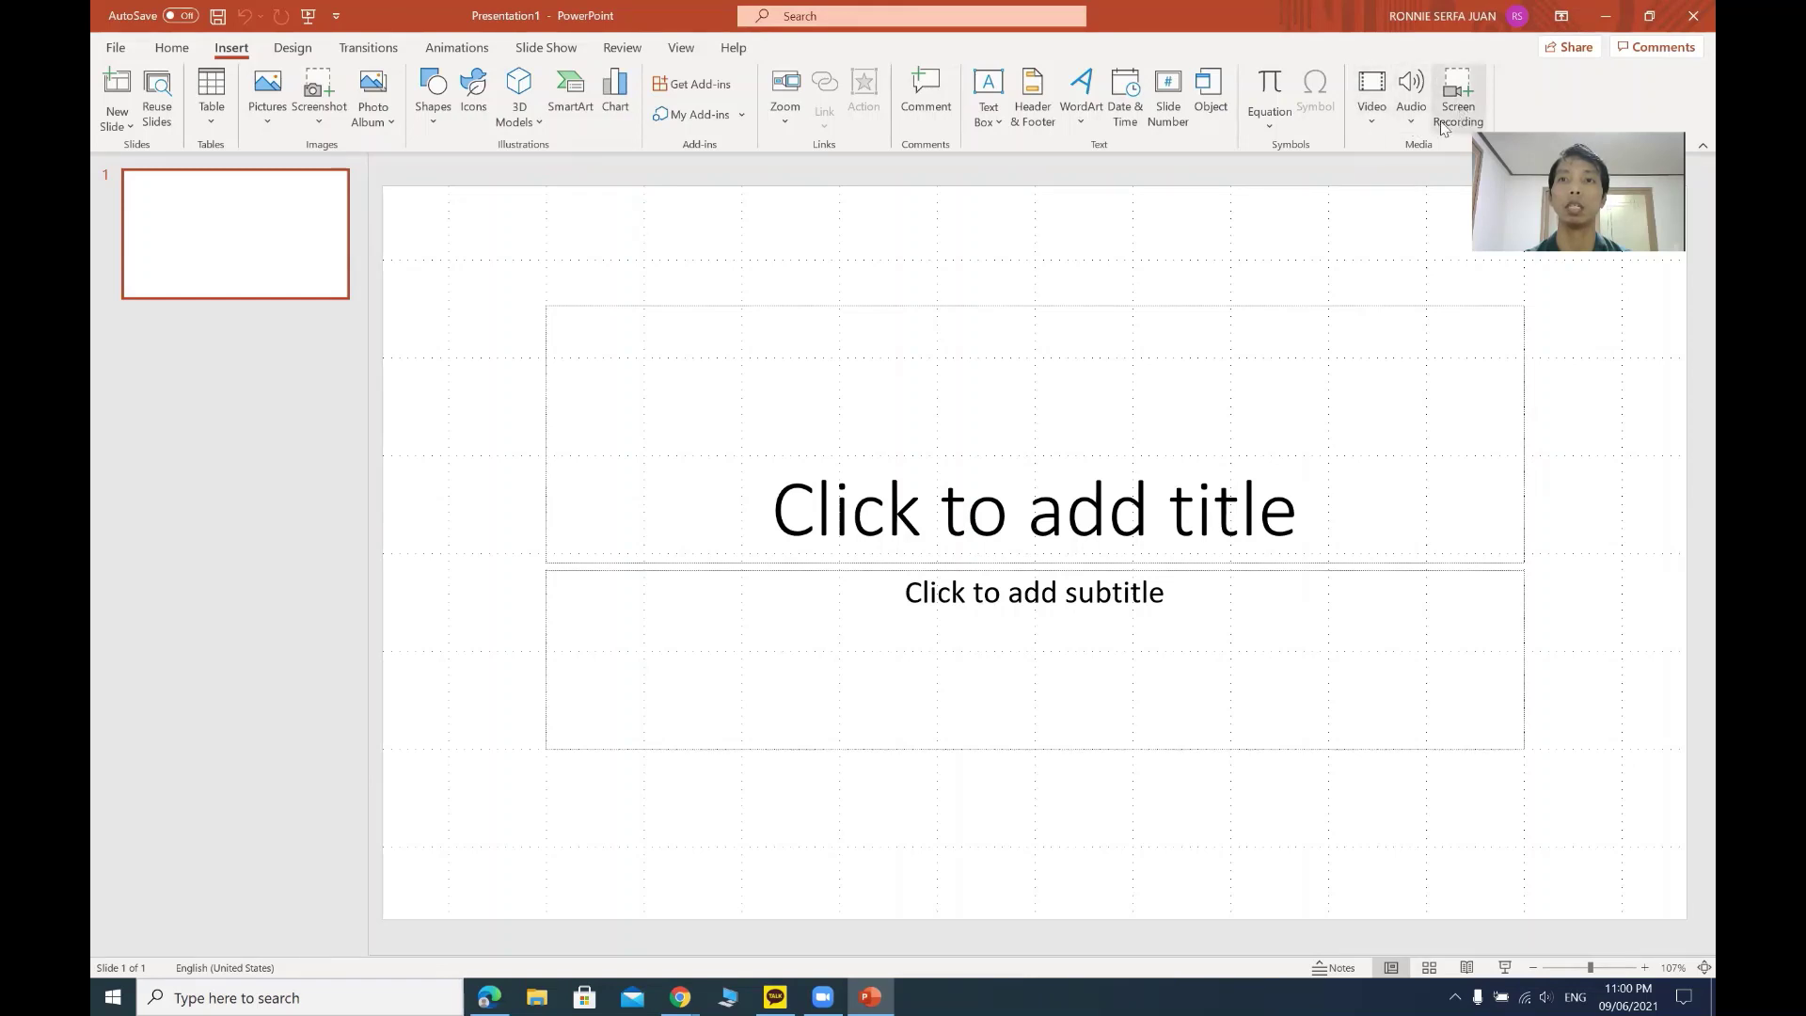
click(1371, 132)
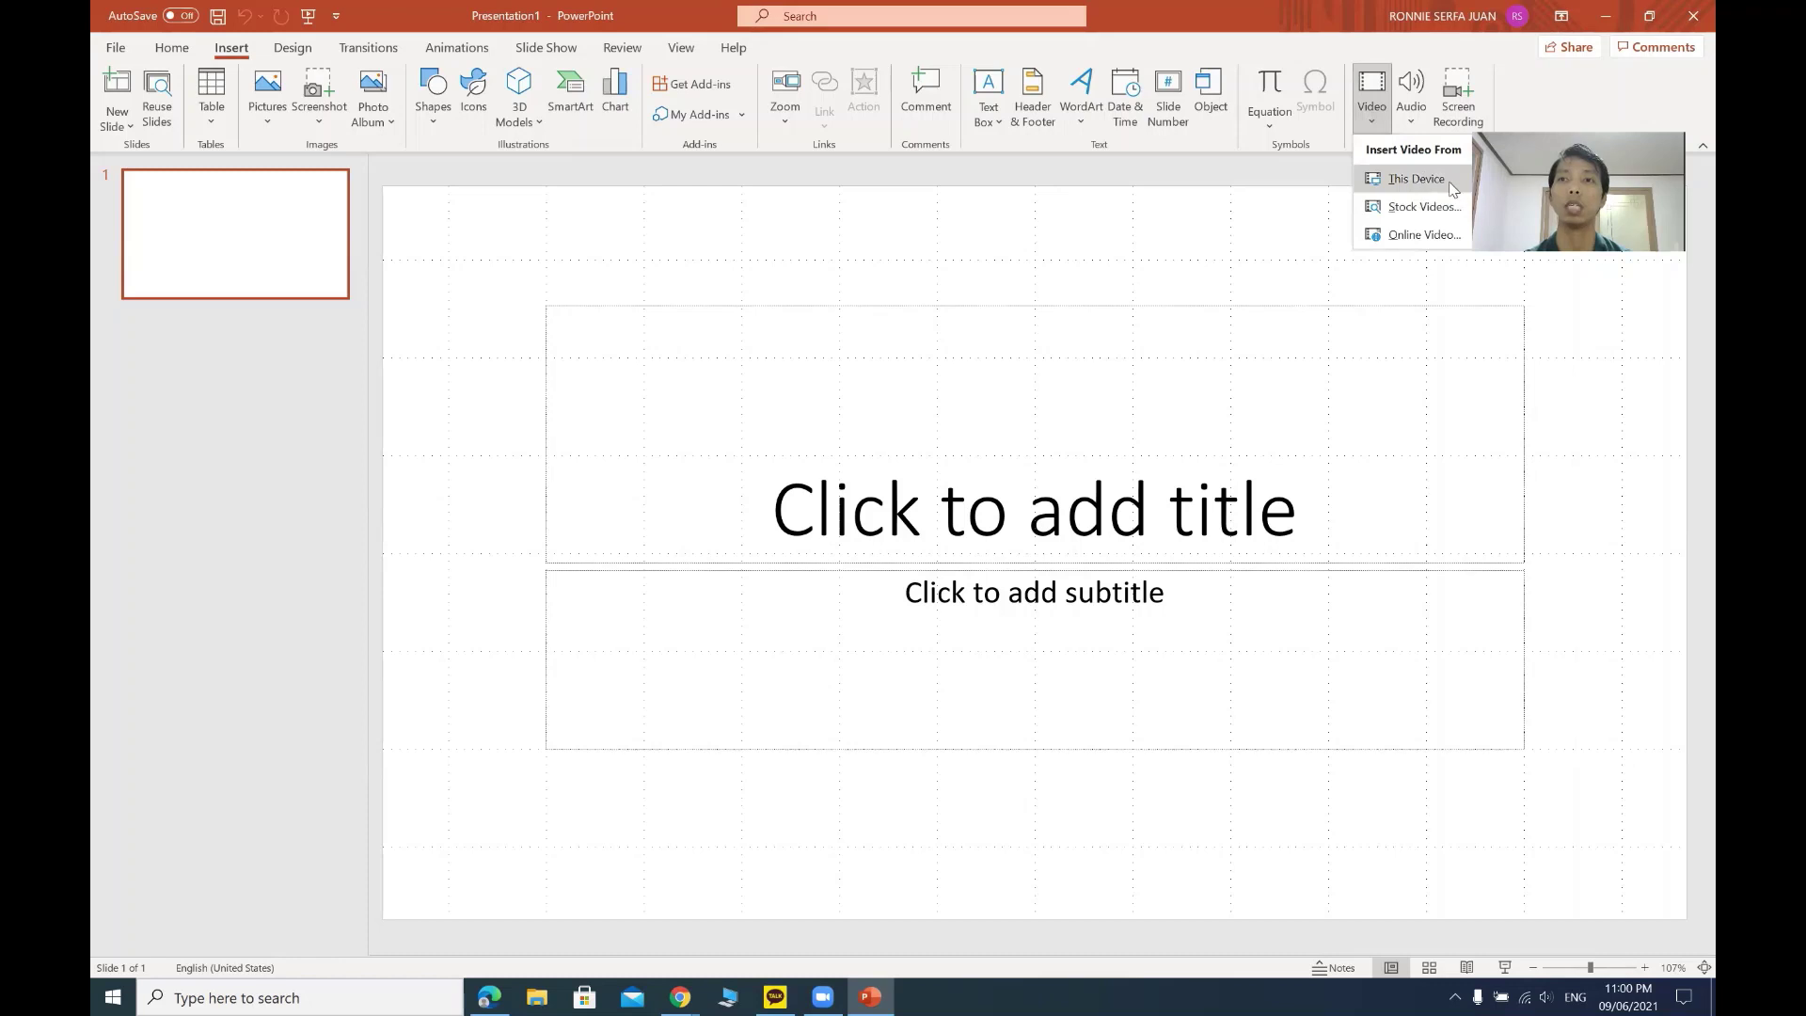
click(1431, 188)
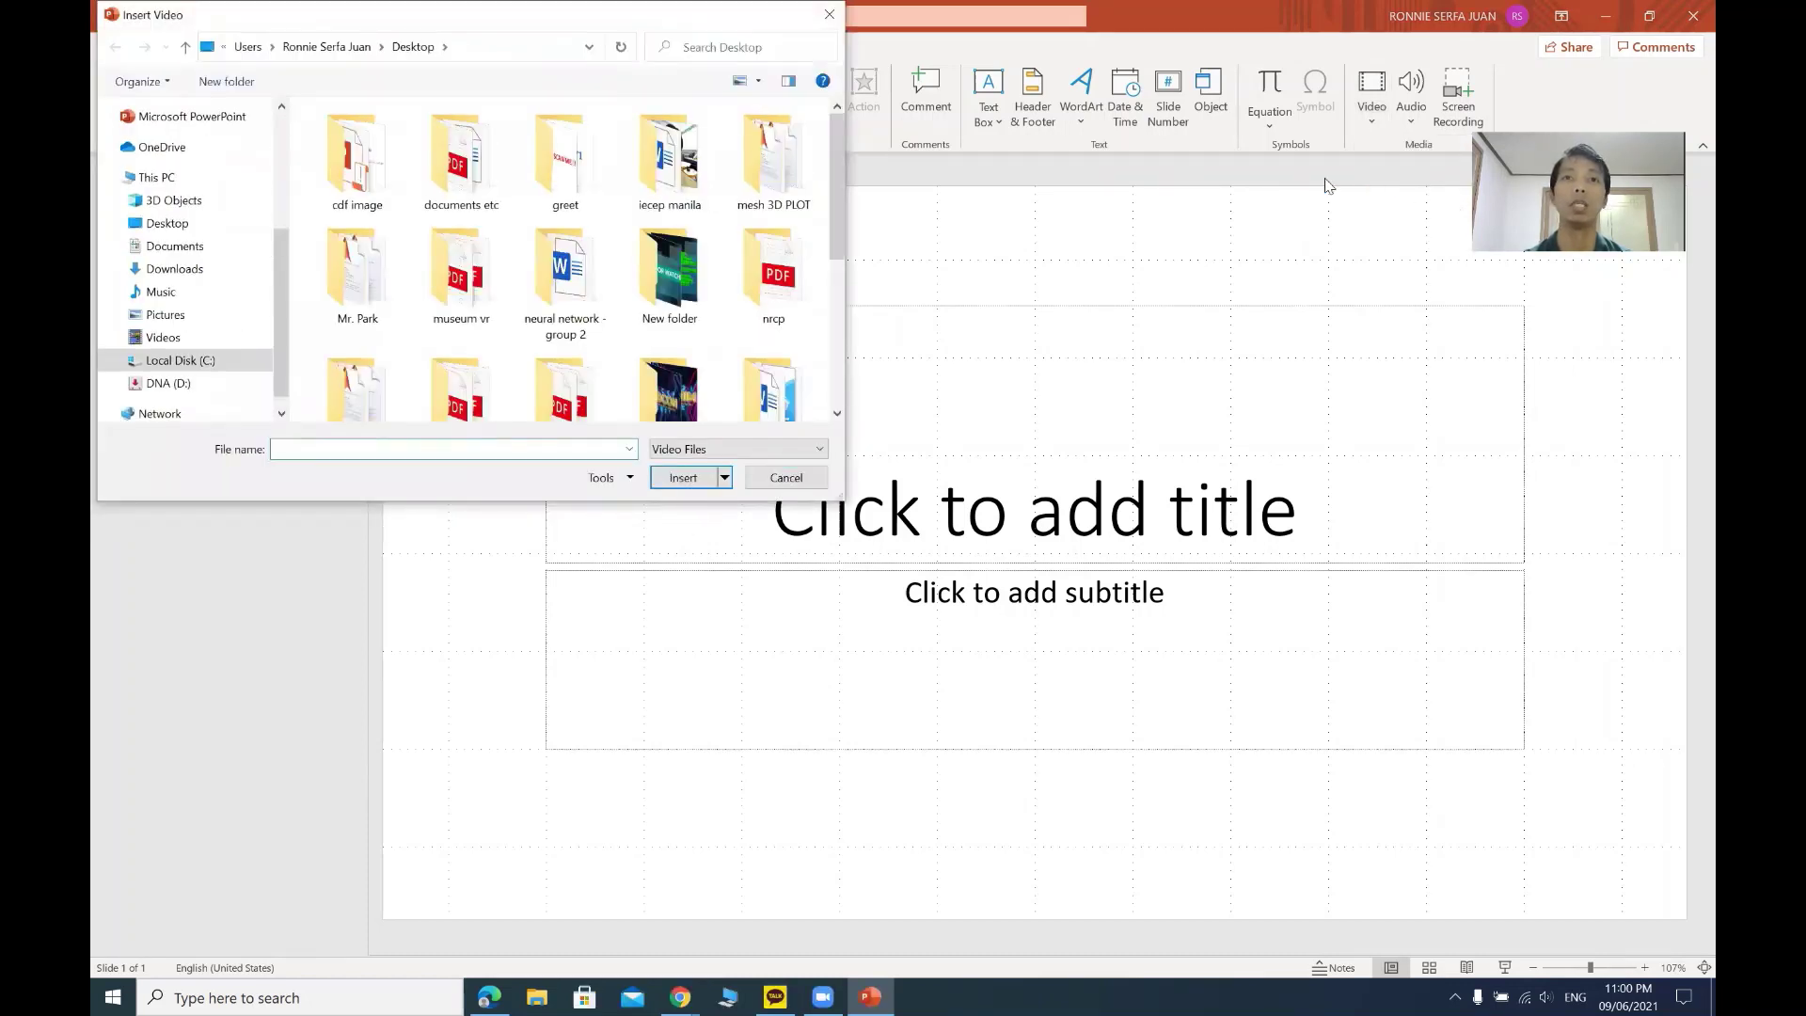
scroll(186, 188, up, 3)
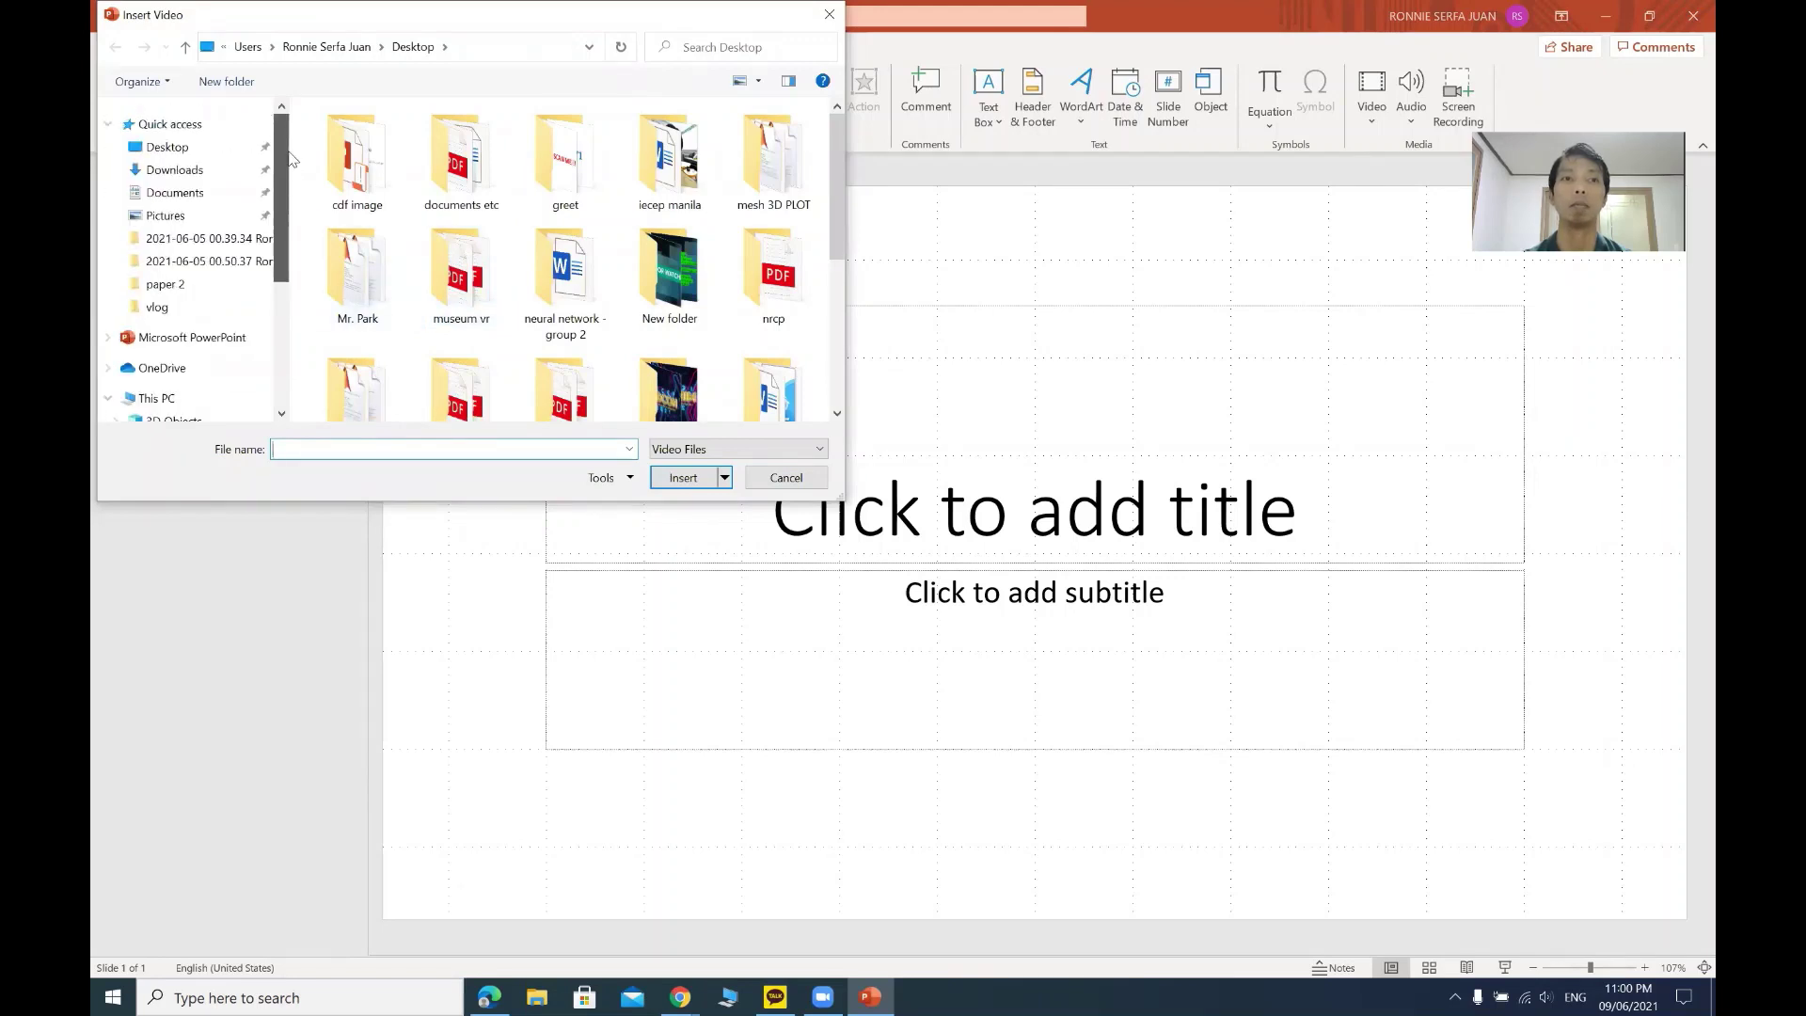
click(183, 149)
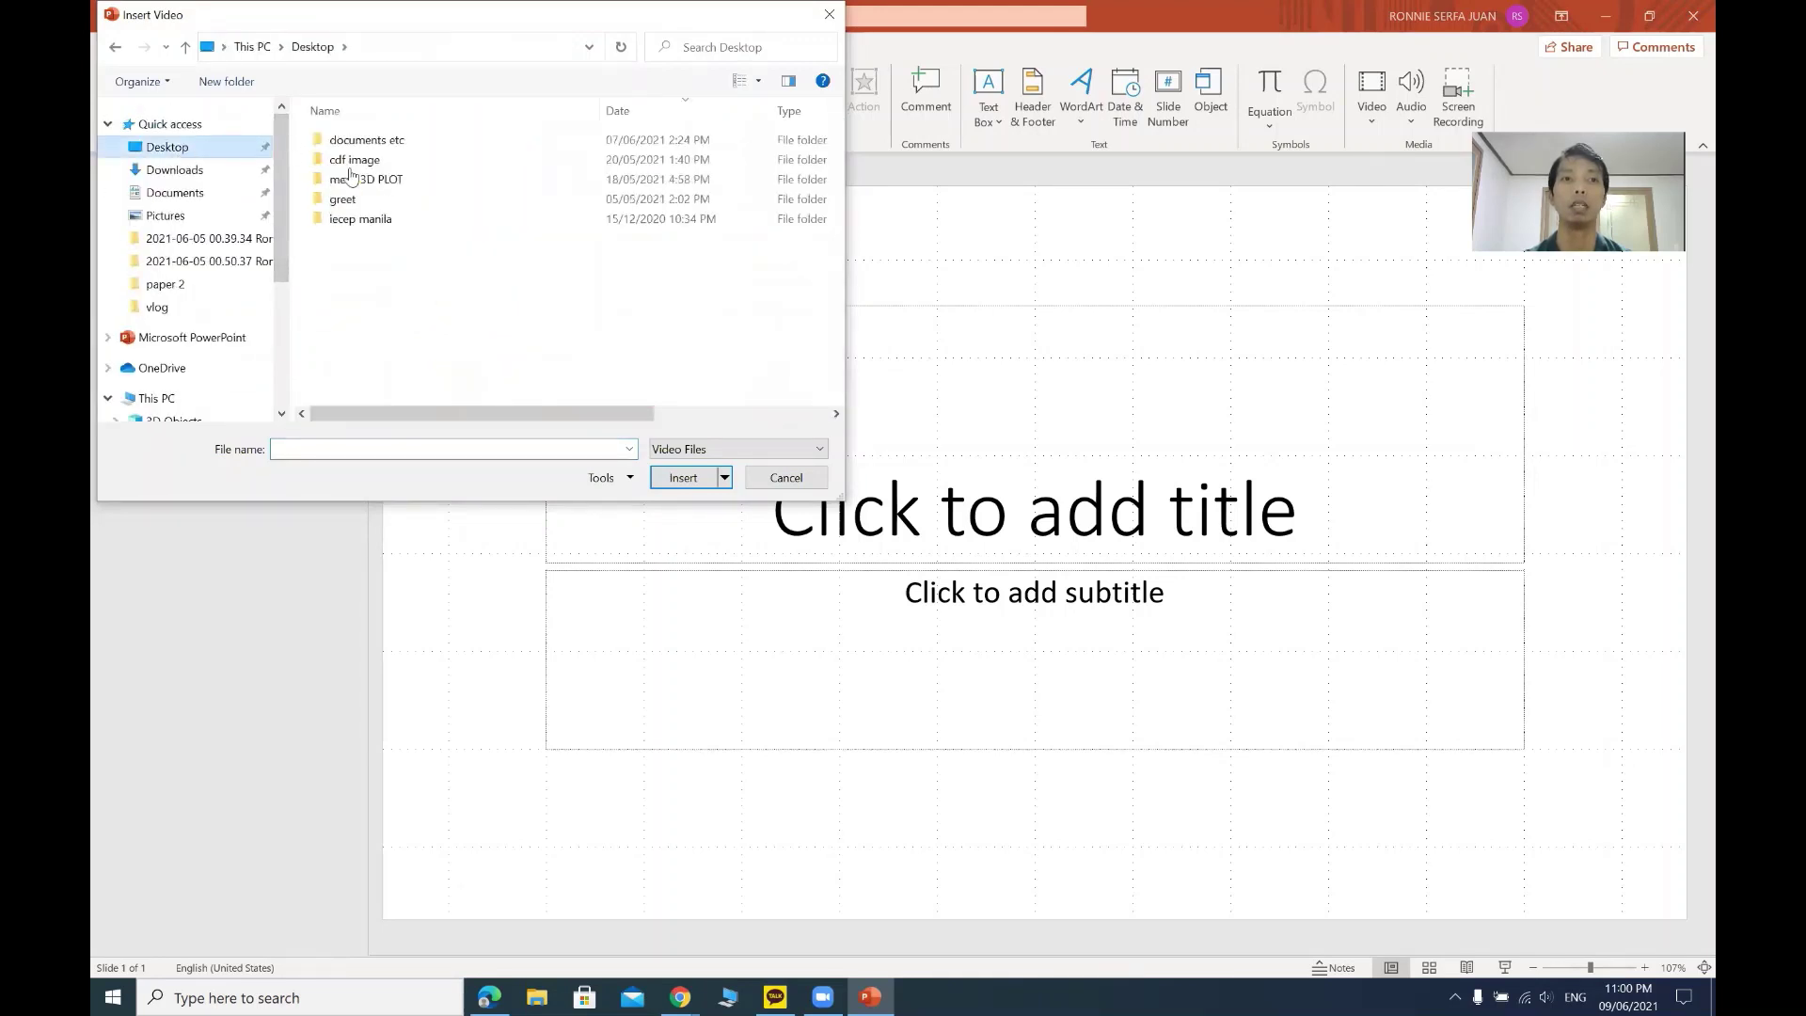
scroll(416, 262, down, 4)
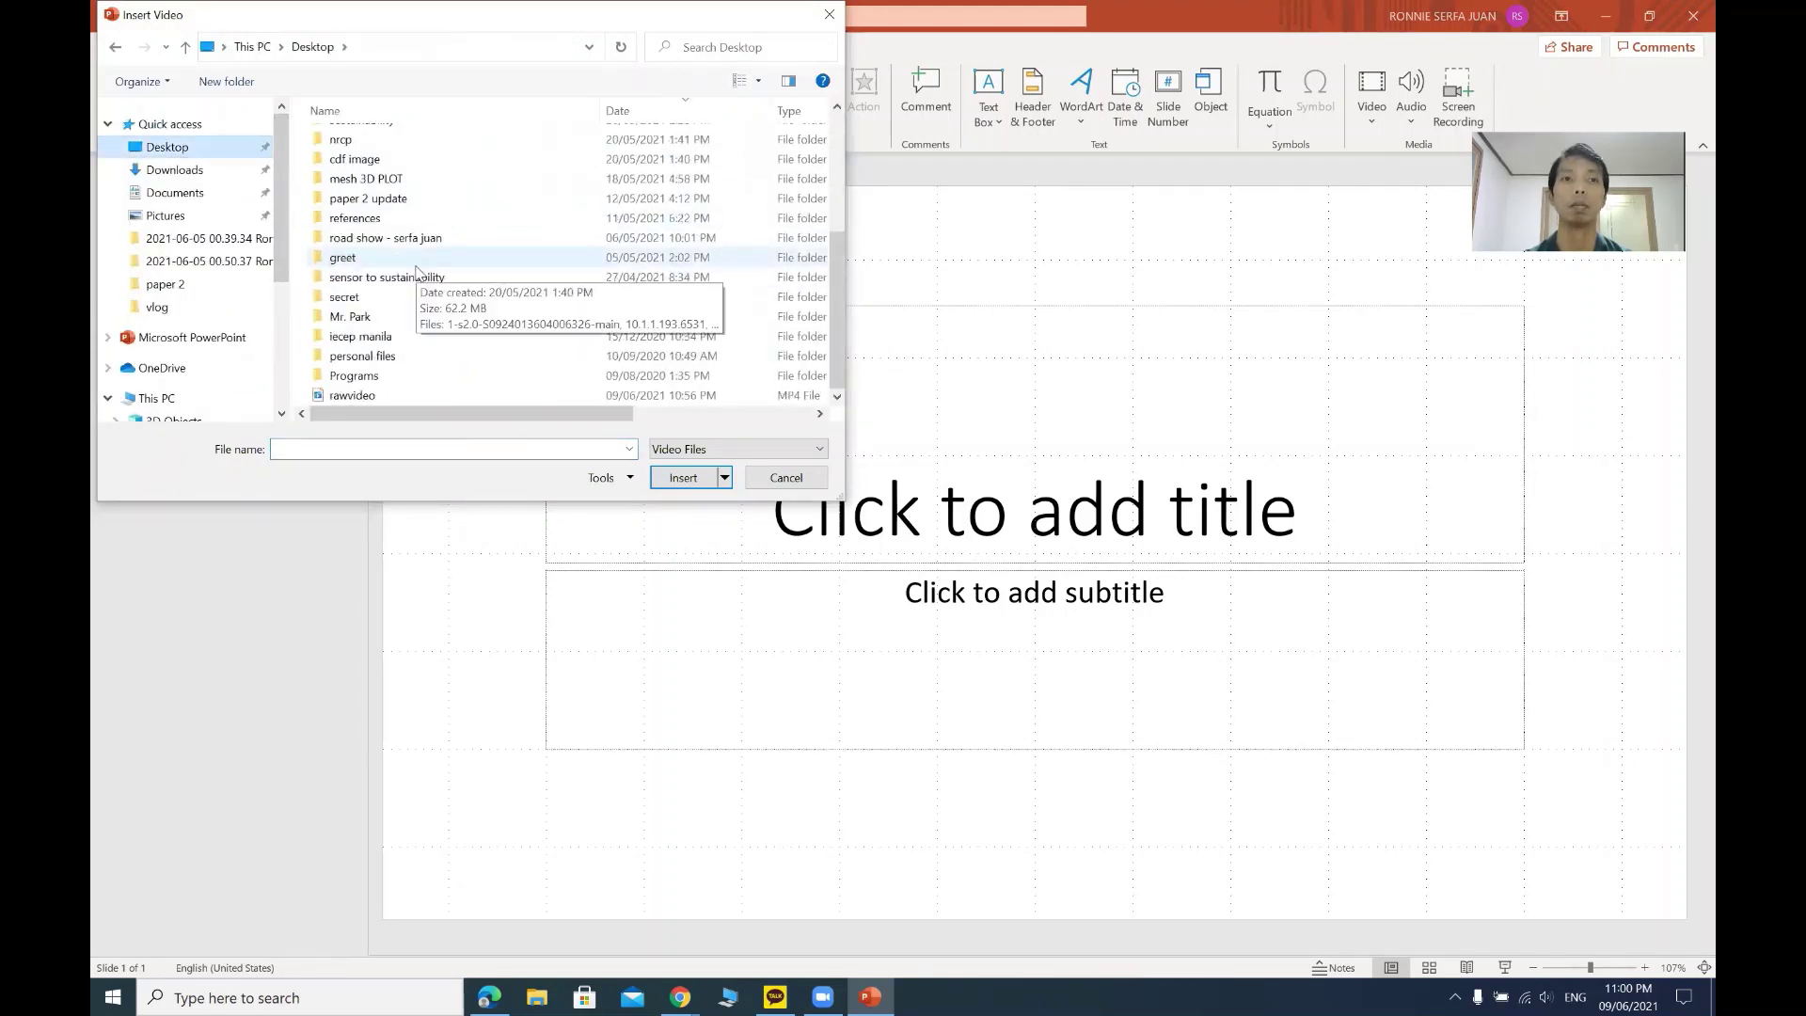
click(360, 397)
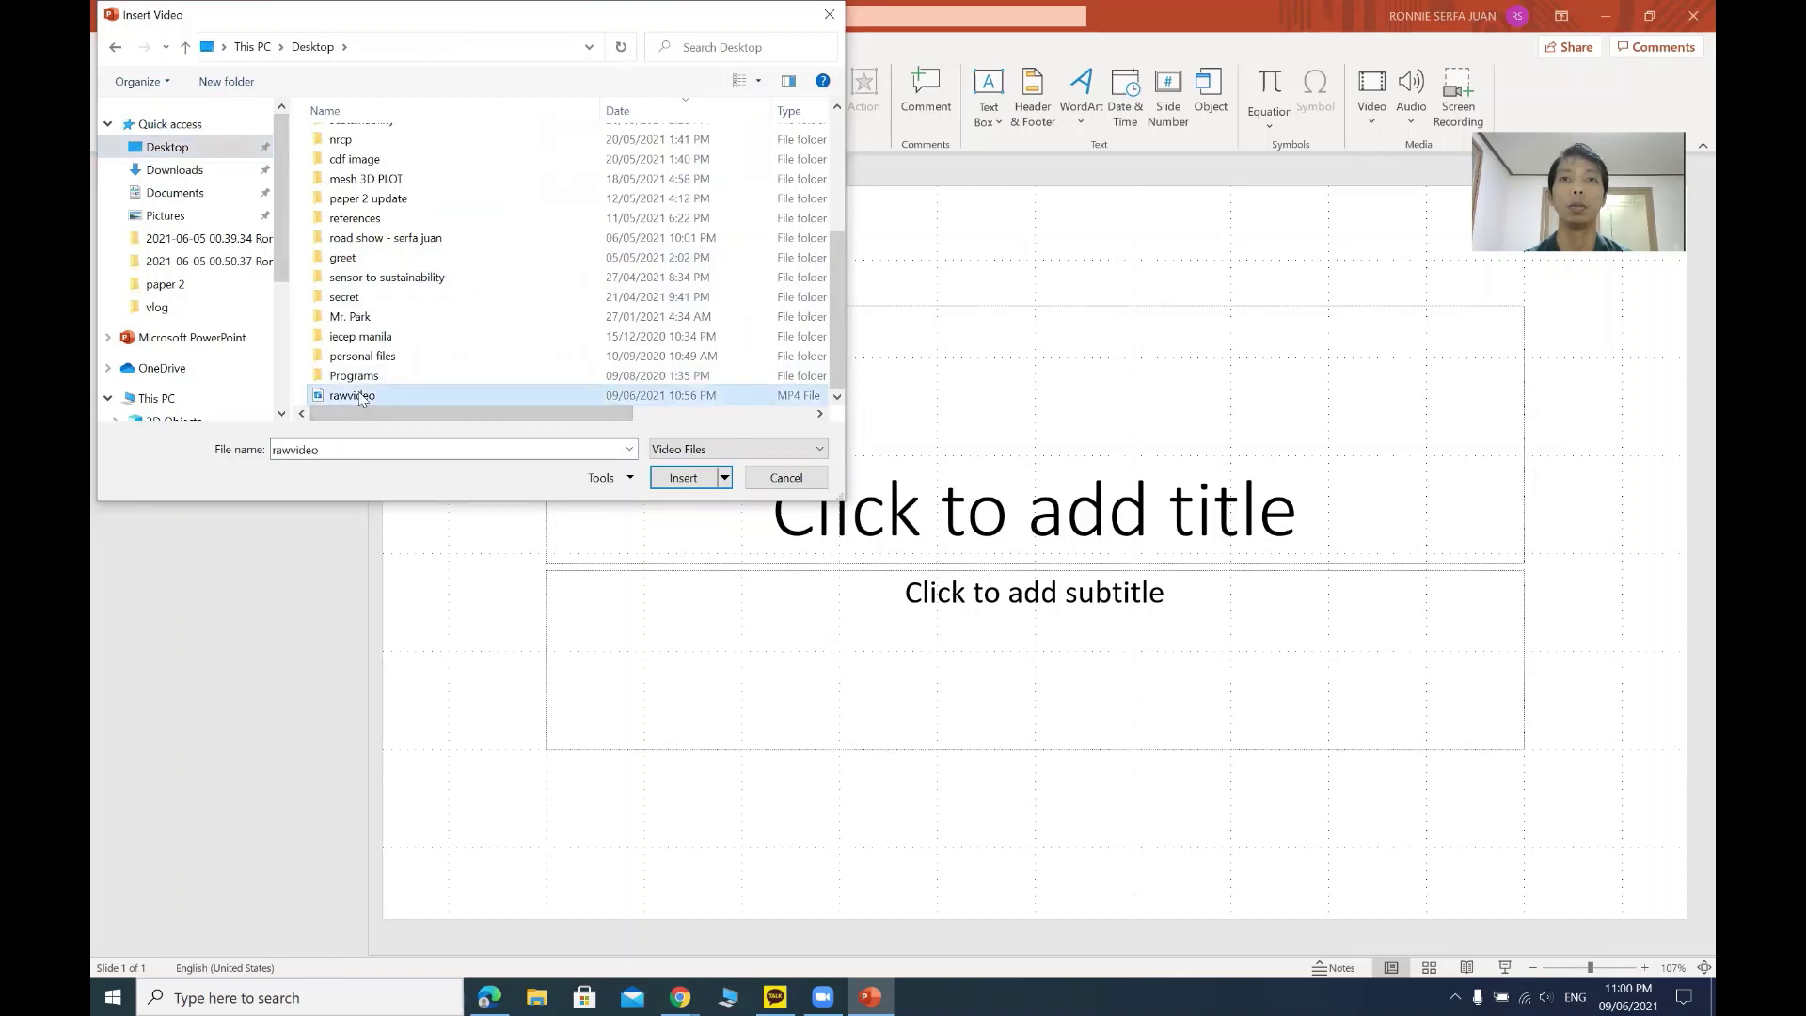
- Insert the rawvideo clip and crop its top, left and right edges to 6.71" by 6.94"
click(681, 479)
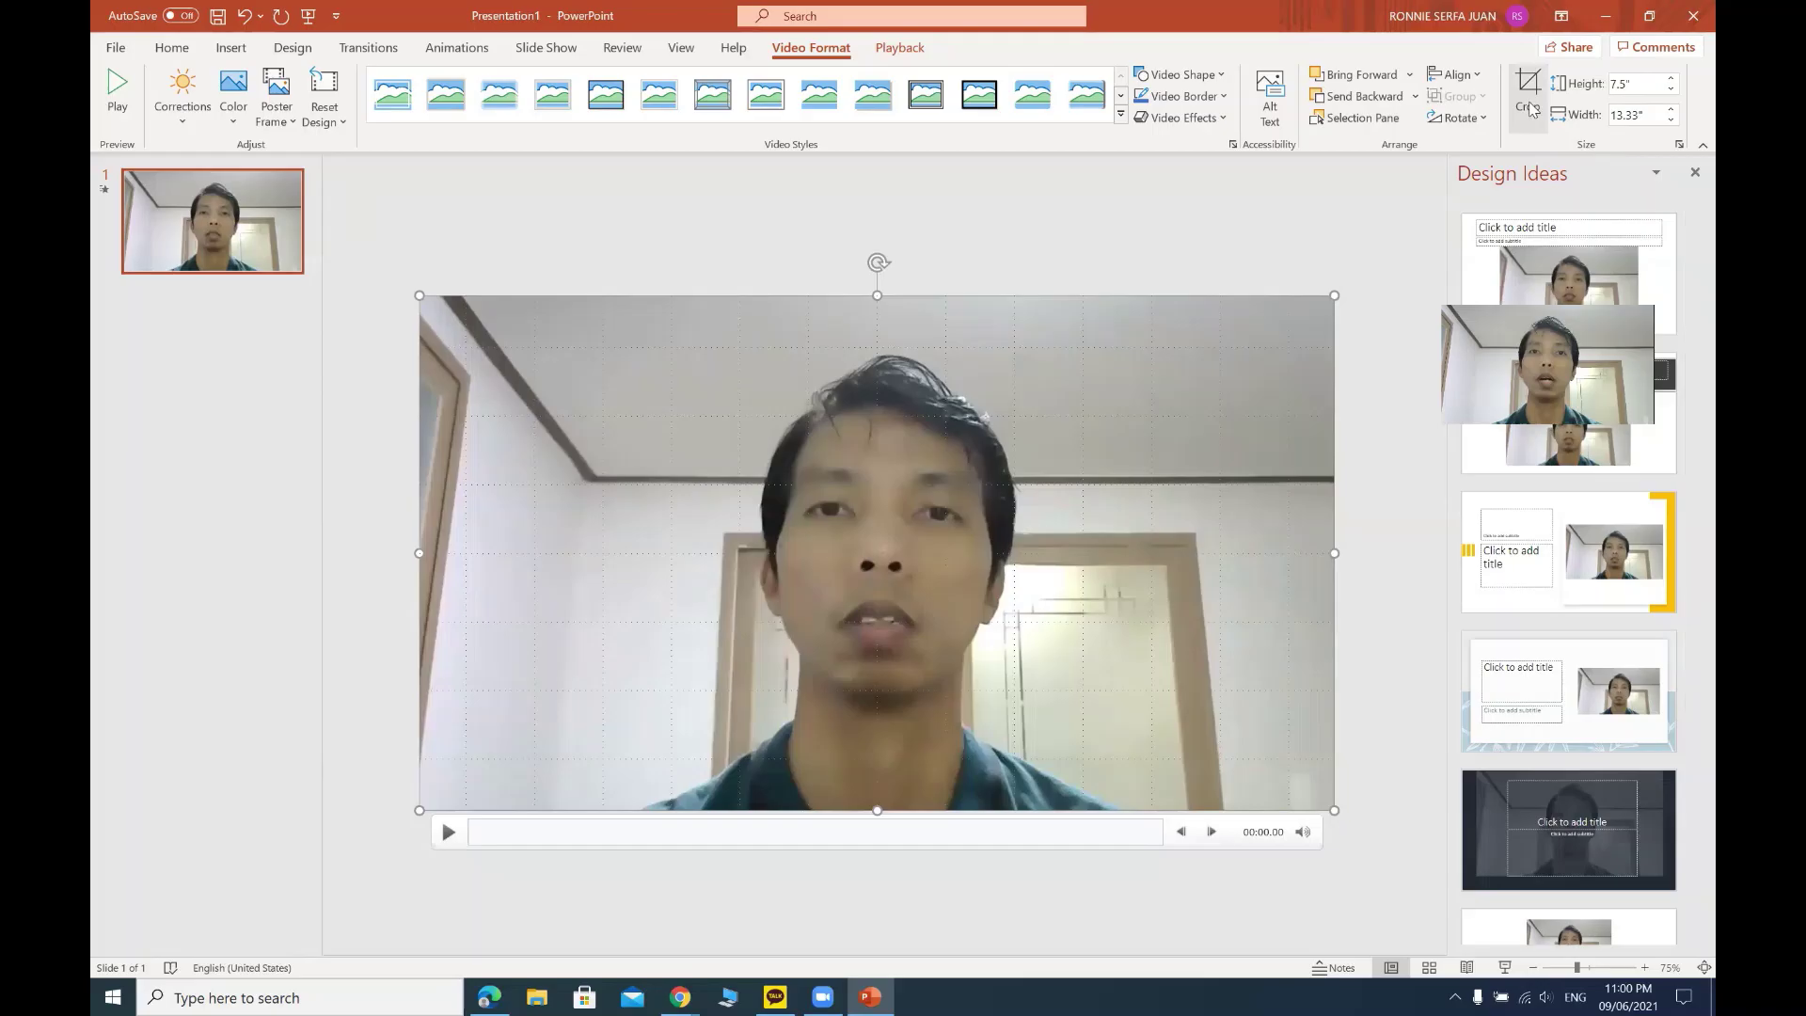
click(1529, 103)
click(1530, 106)
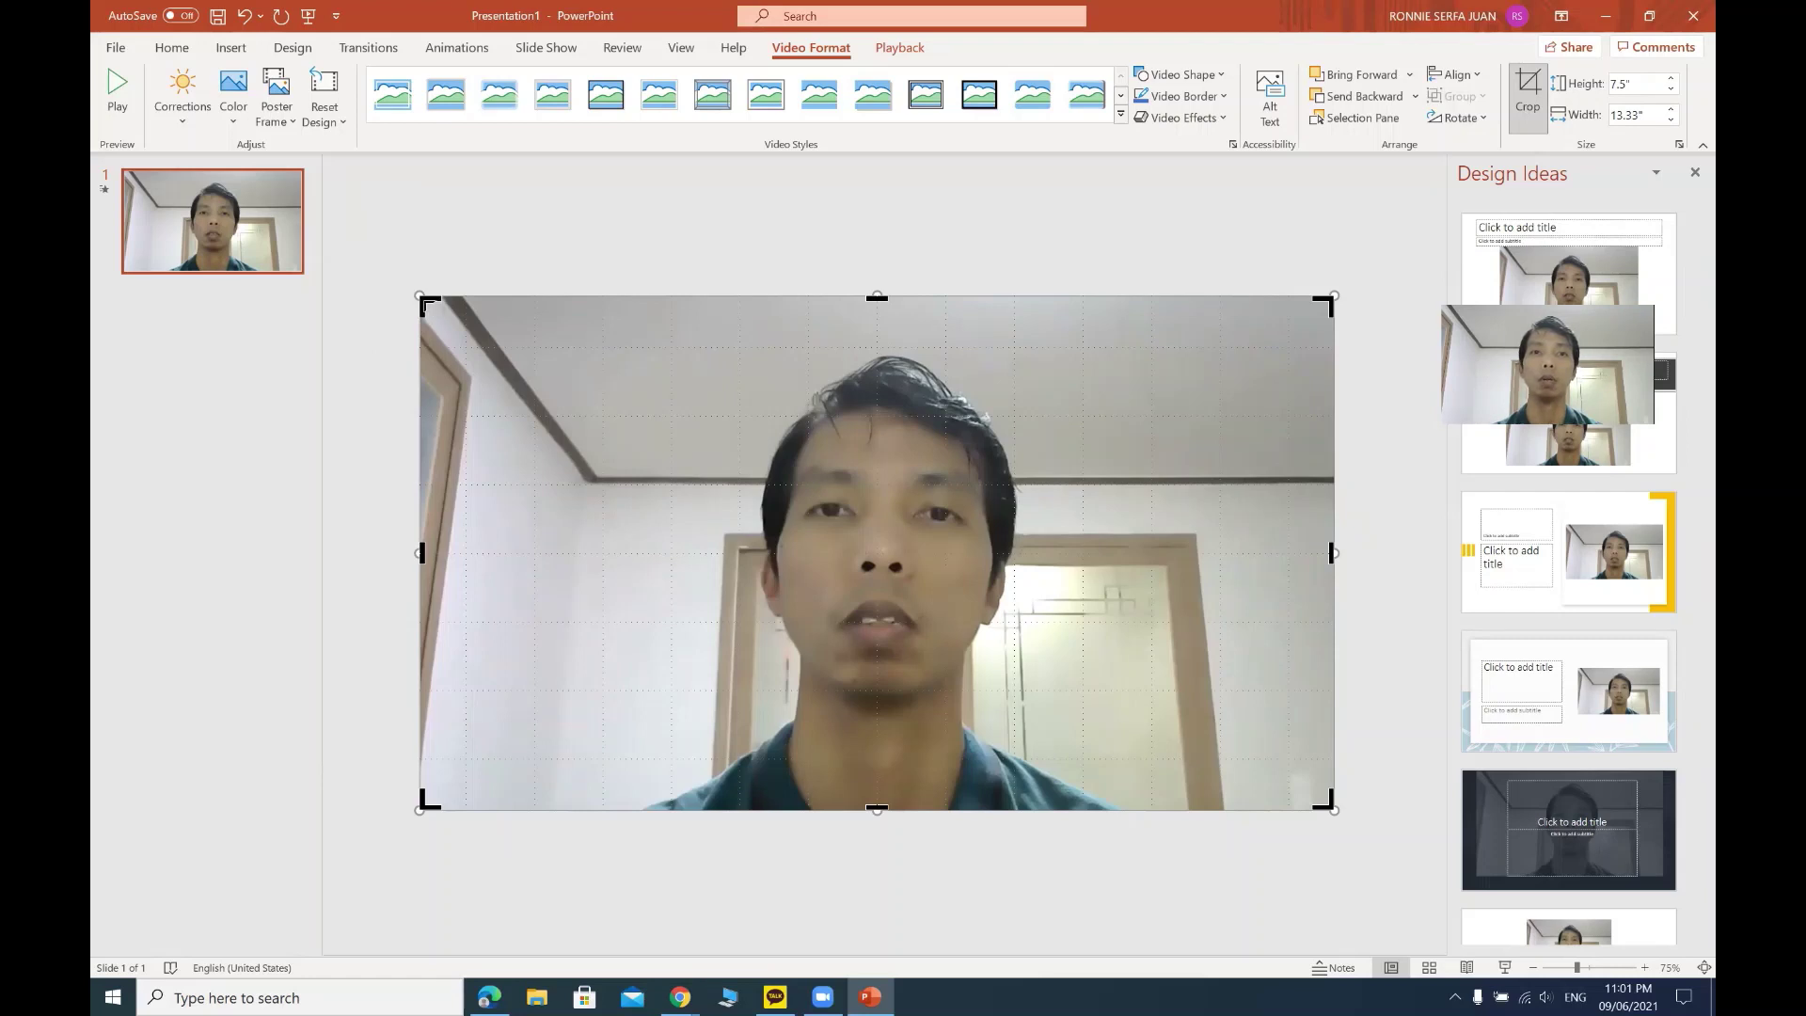
drag(430, 301, 630, 346)
drag(1322, 349, 1104, 350)
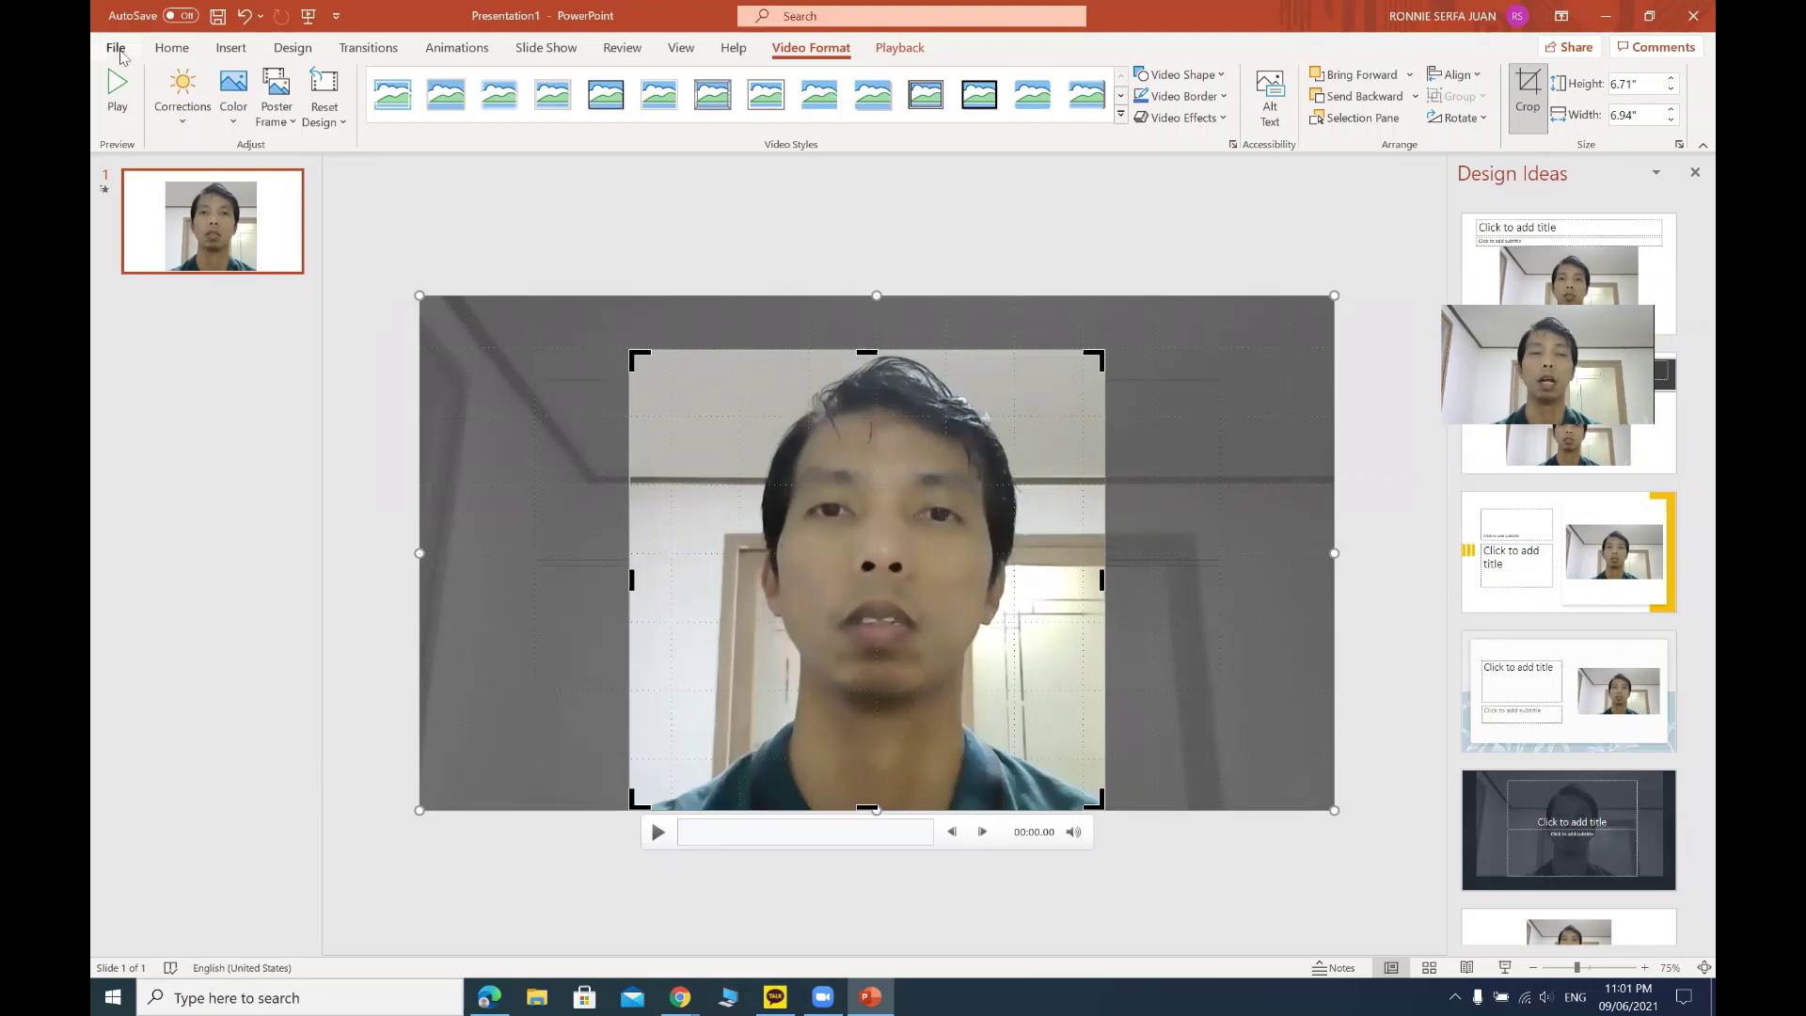
- Start exporting the presentation with File > Export > Create a Video
click(115, 49)
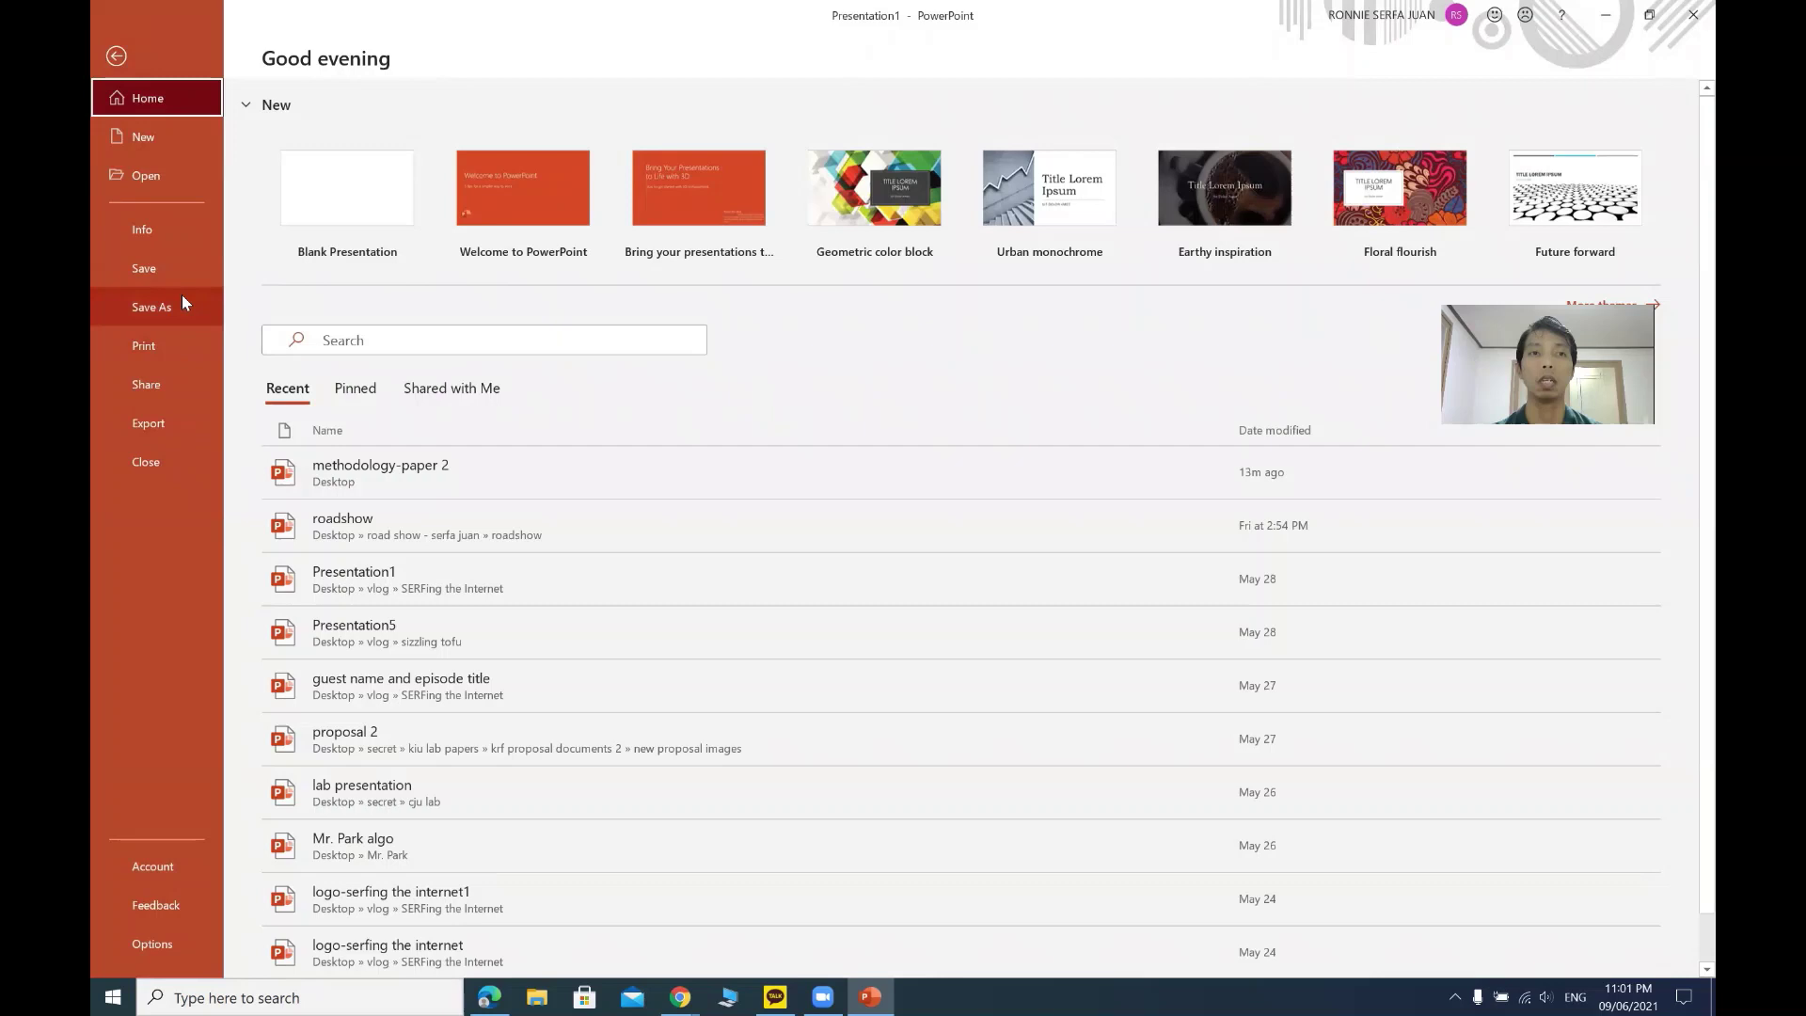
click(151, 424)
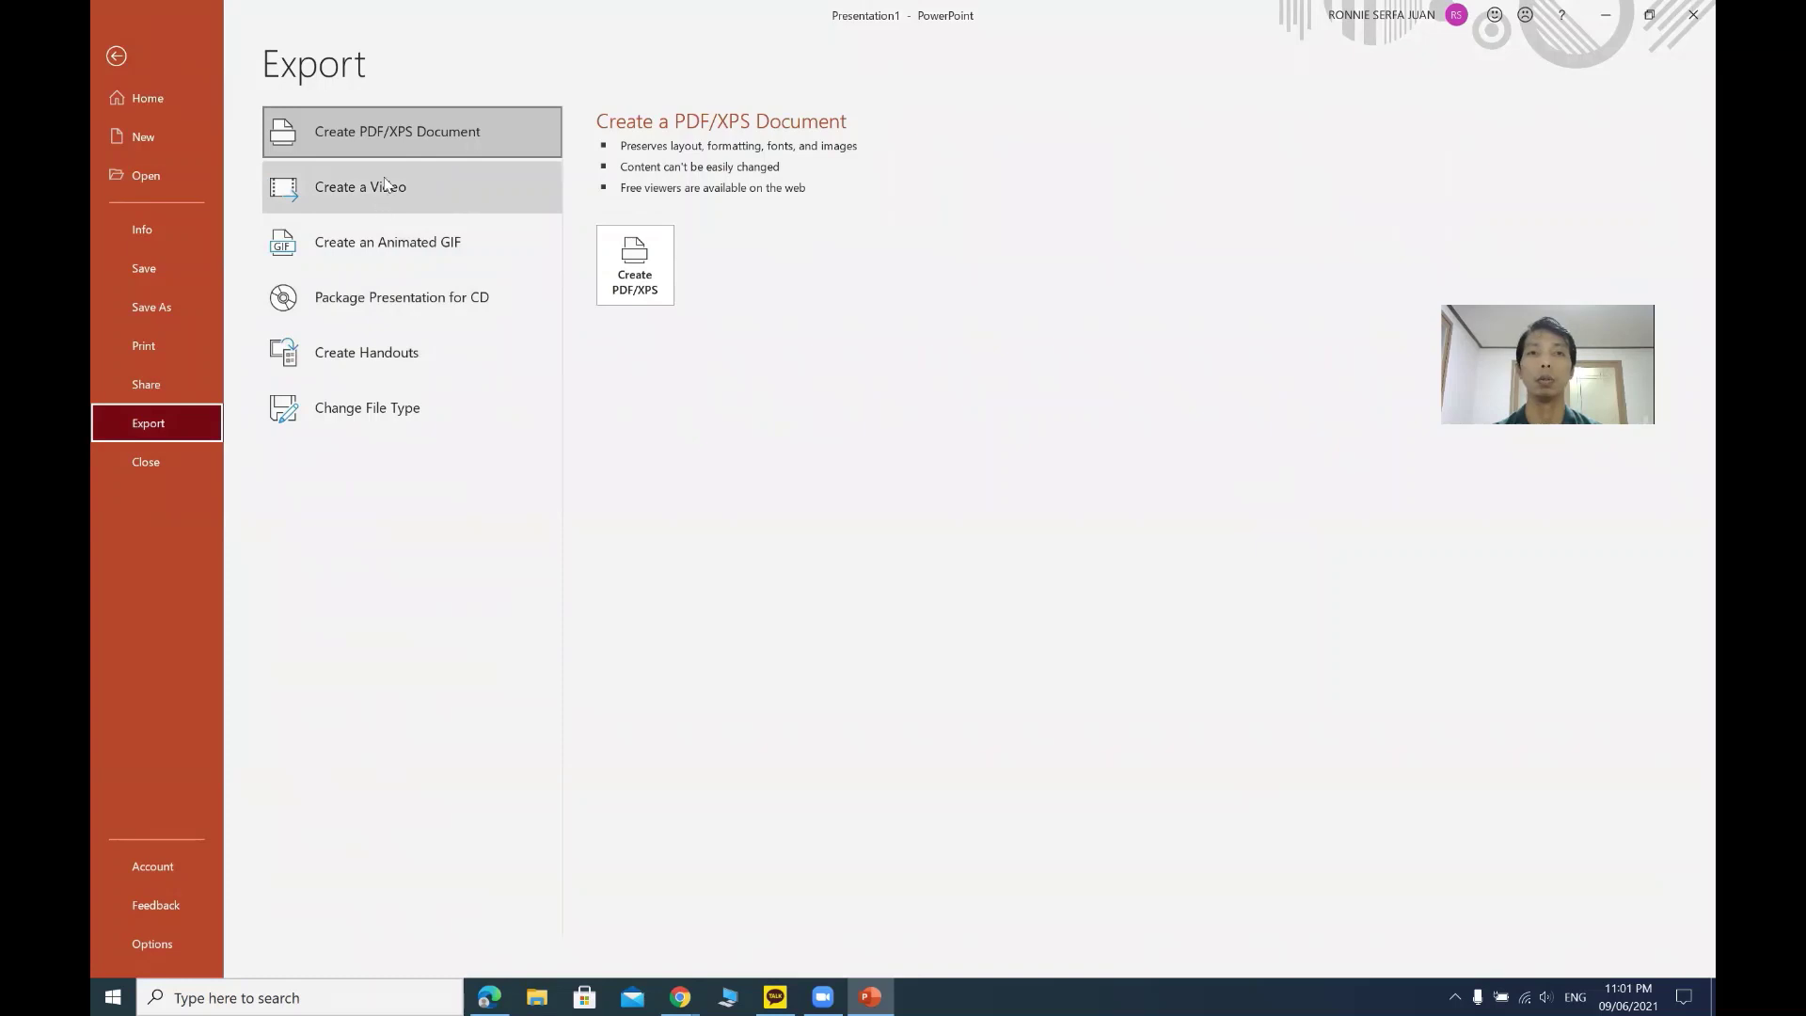
click(386, 185)
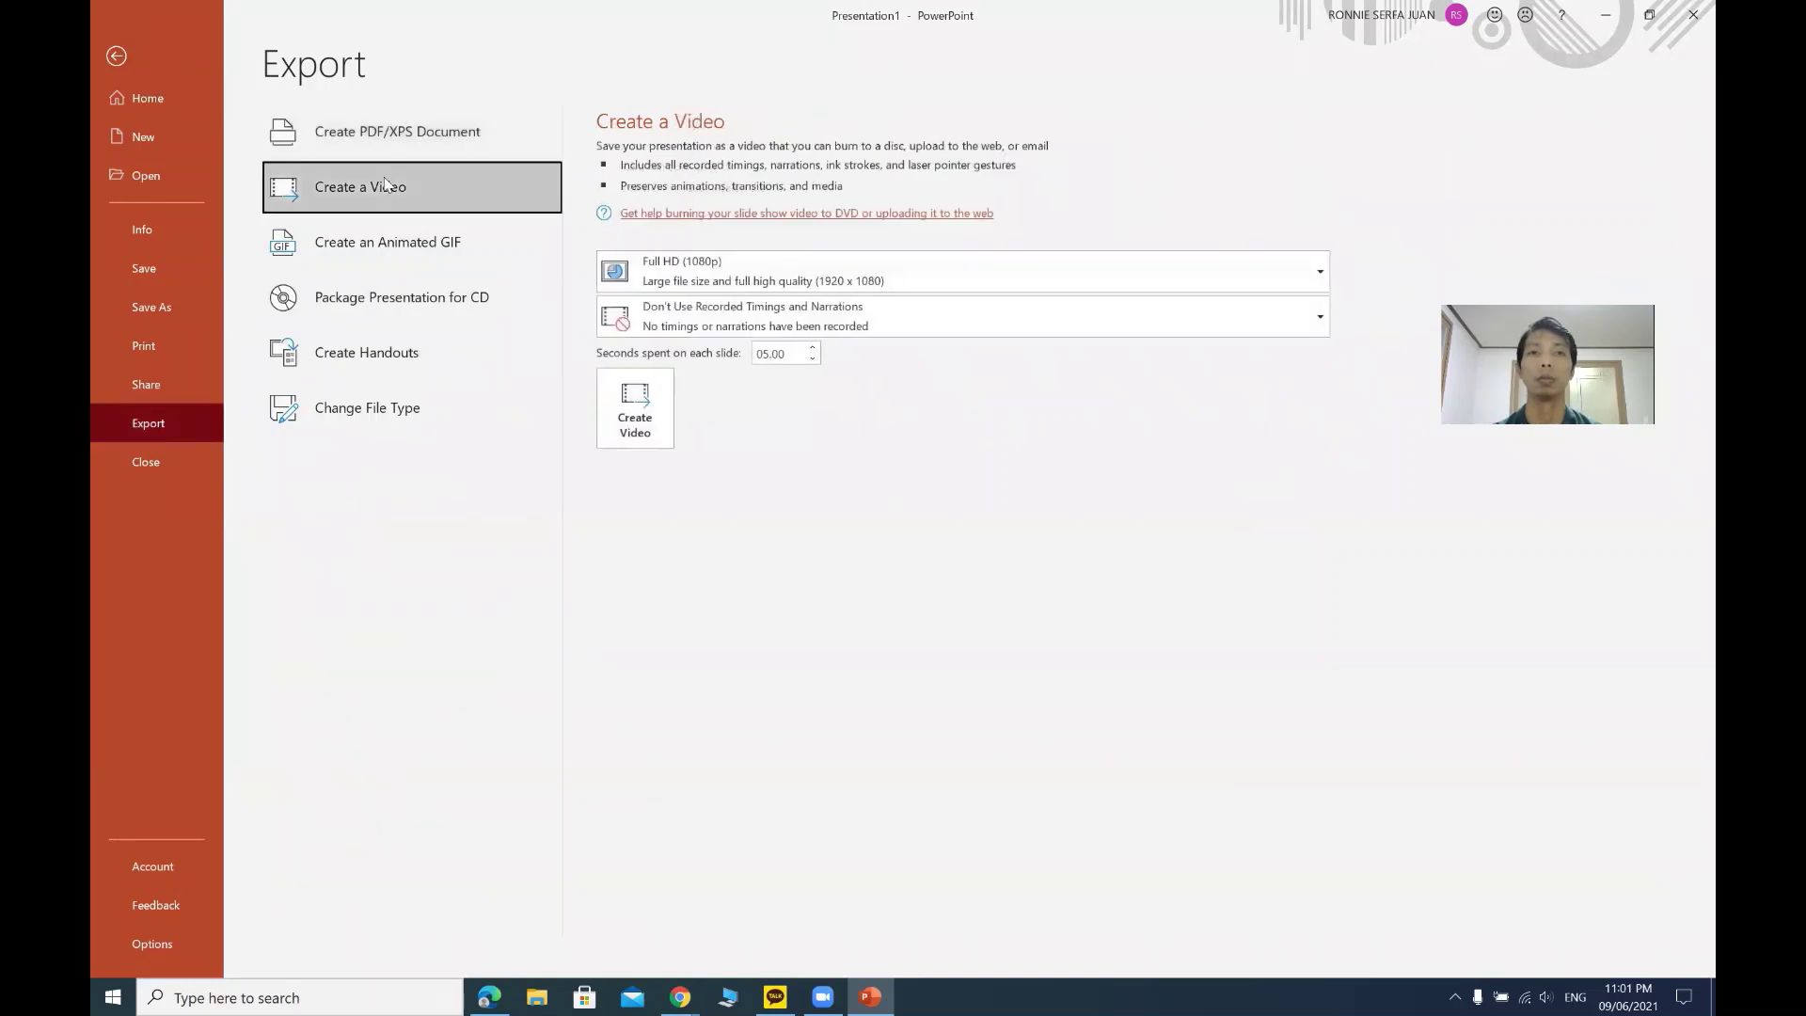
click(638, 422)
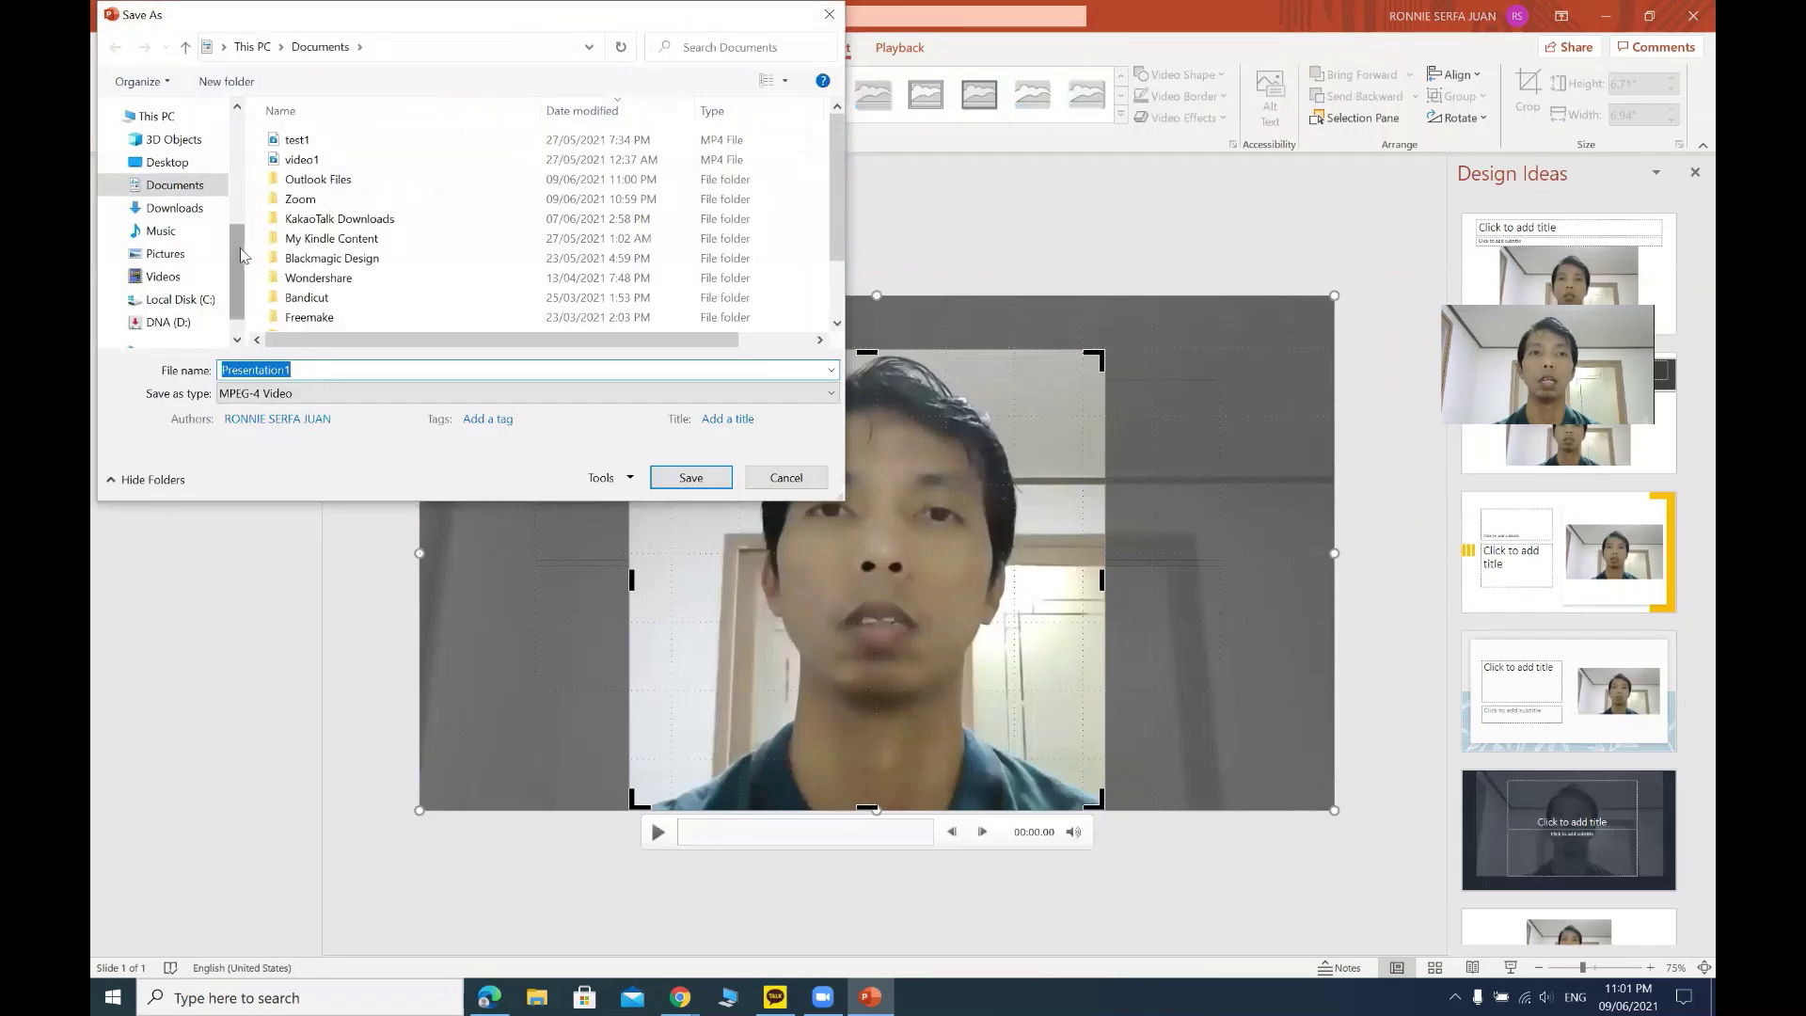
- Save the MPEG-4 export to the Desktop under the name video
scroll(239, 162, down, 2)
scroll(240, 162, up, 2)
click(168, 146)
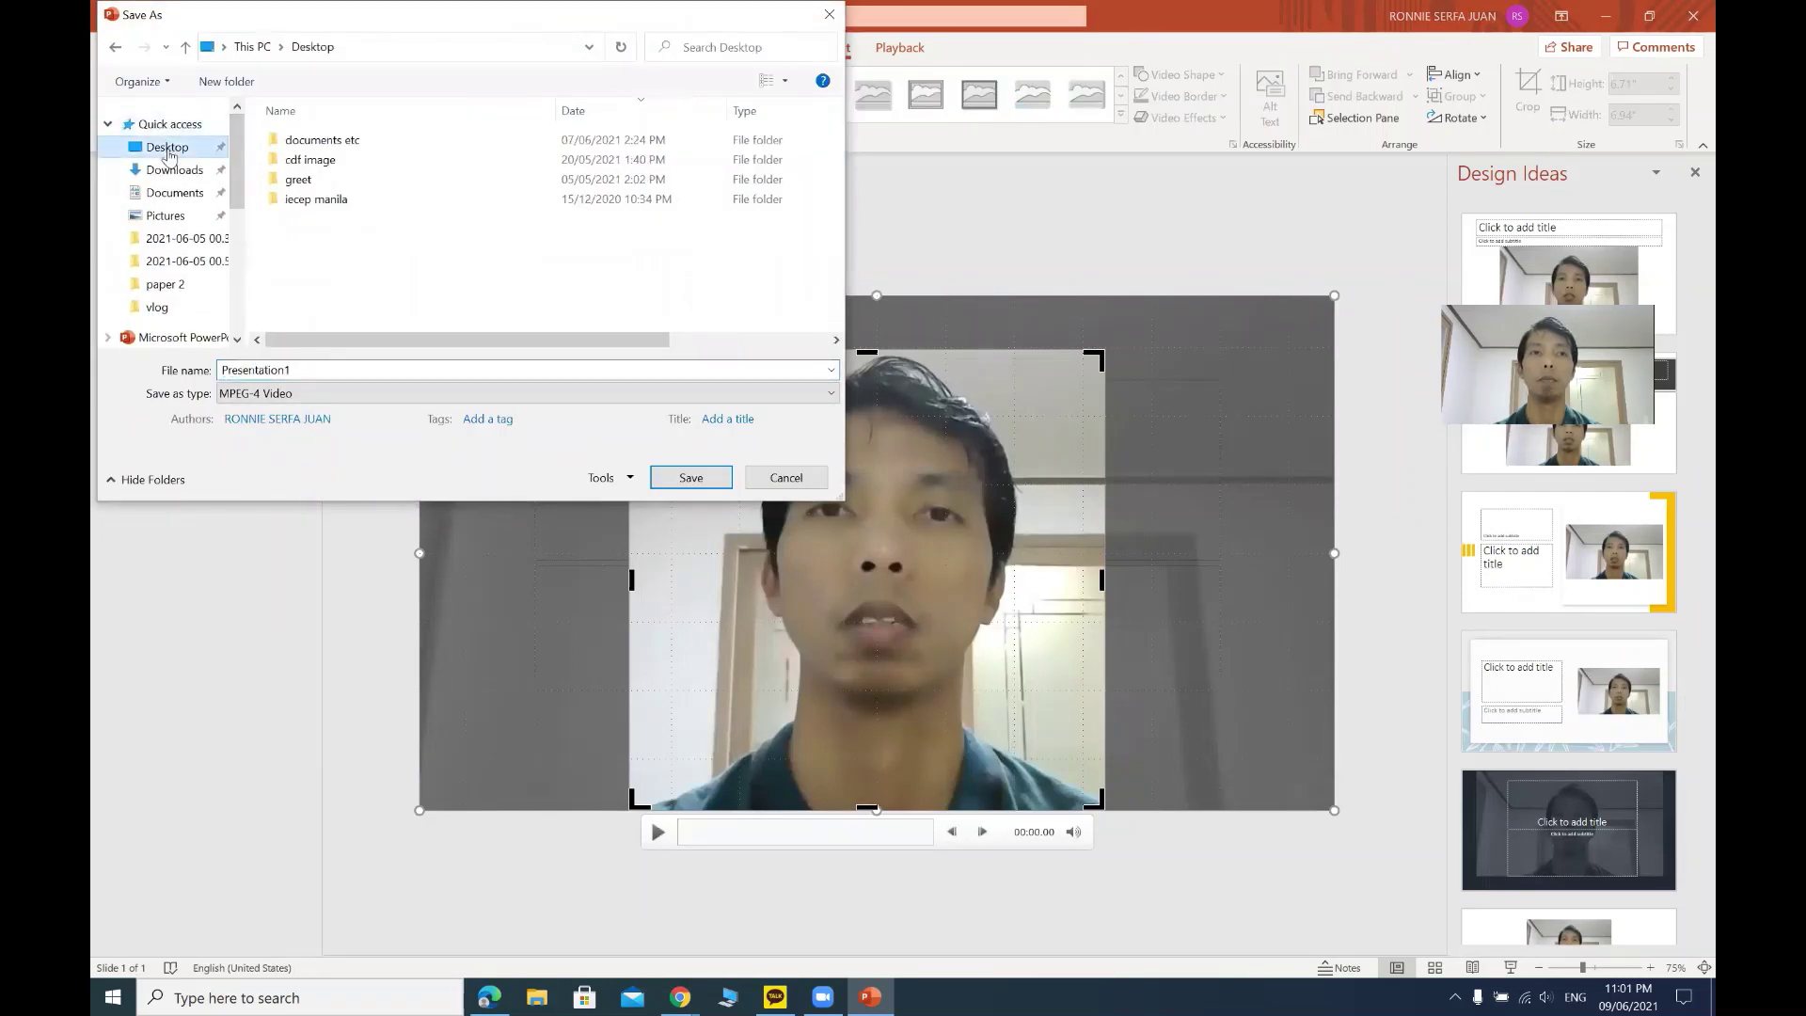
double_click(381, 370)
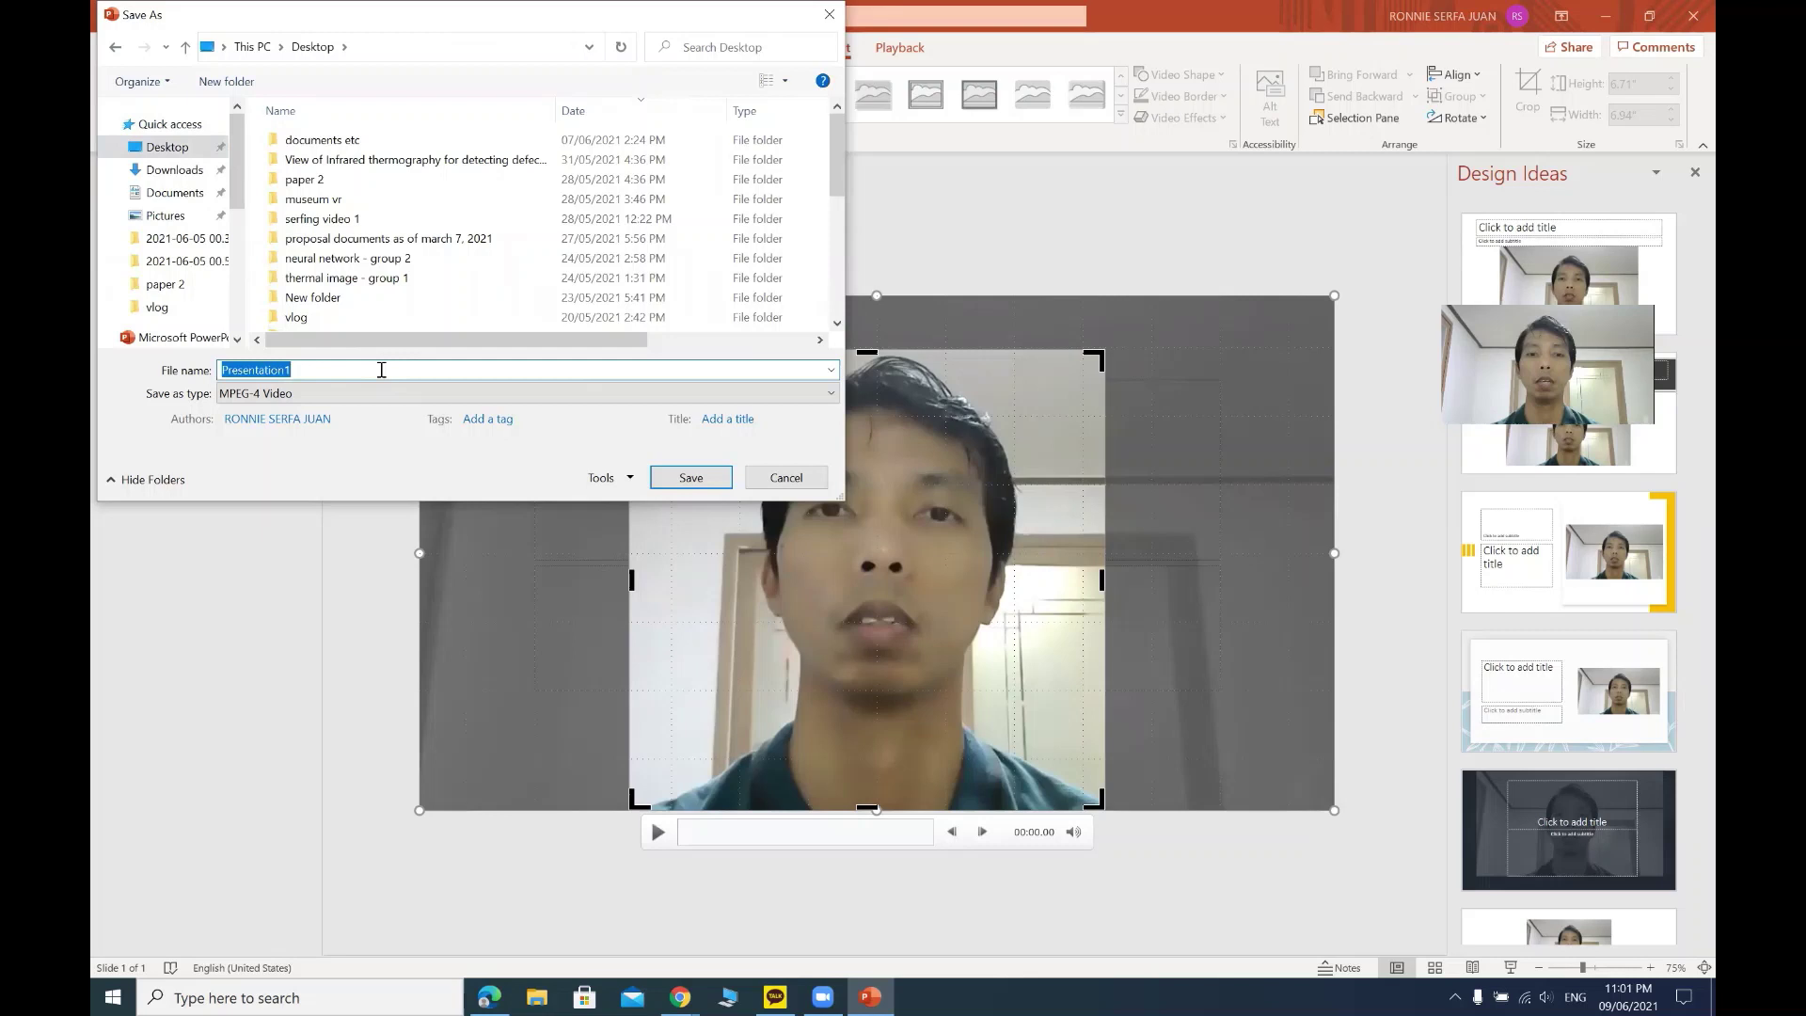
text(video)
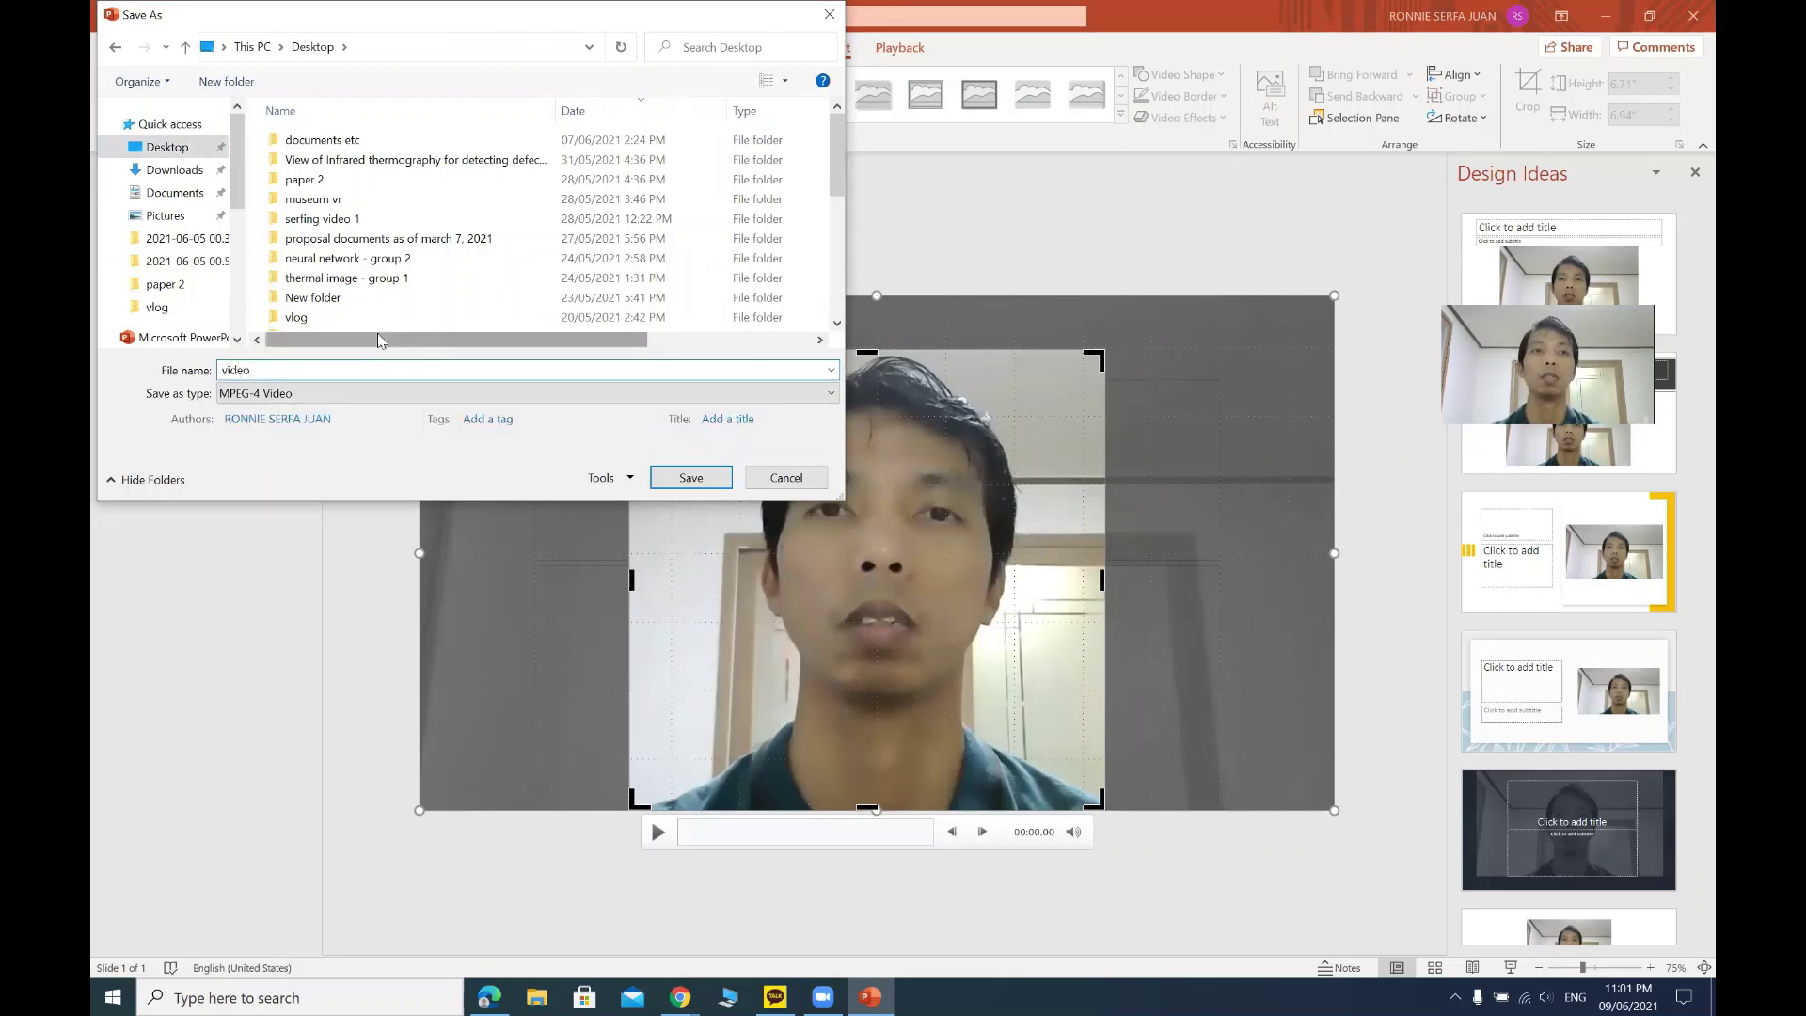
click(687, 470)
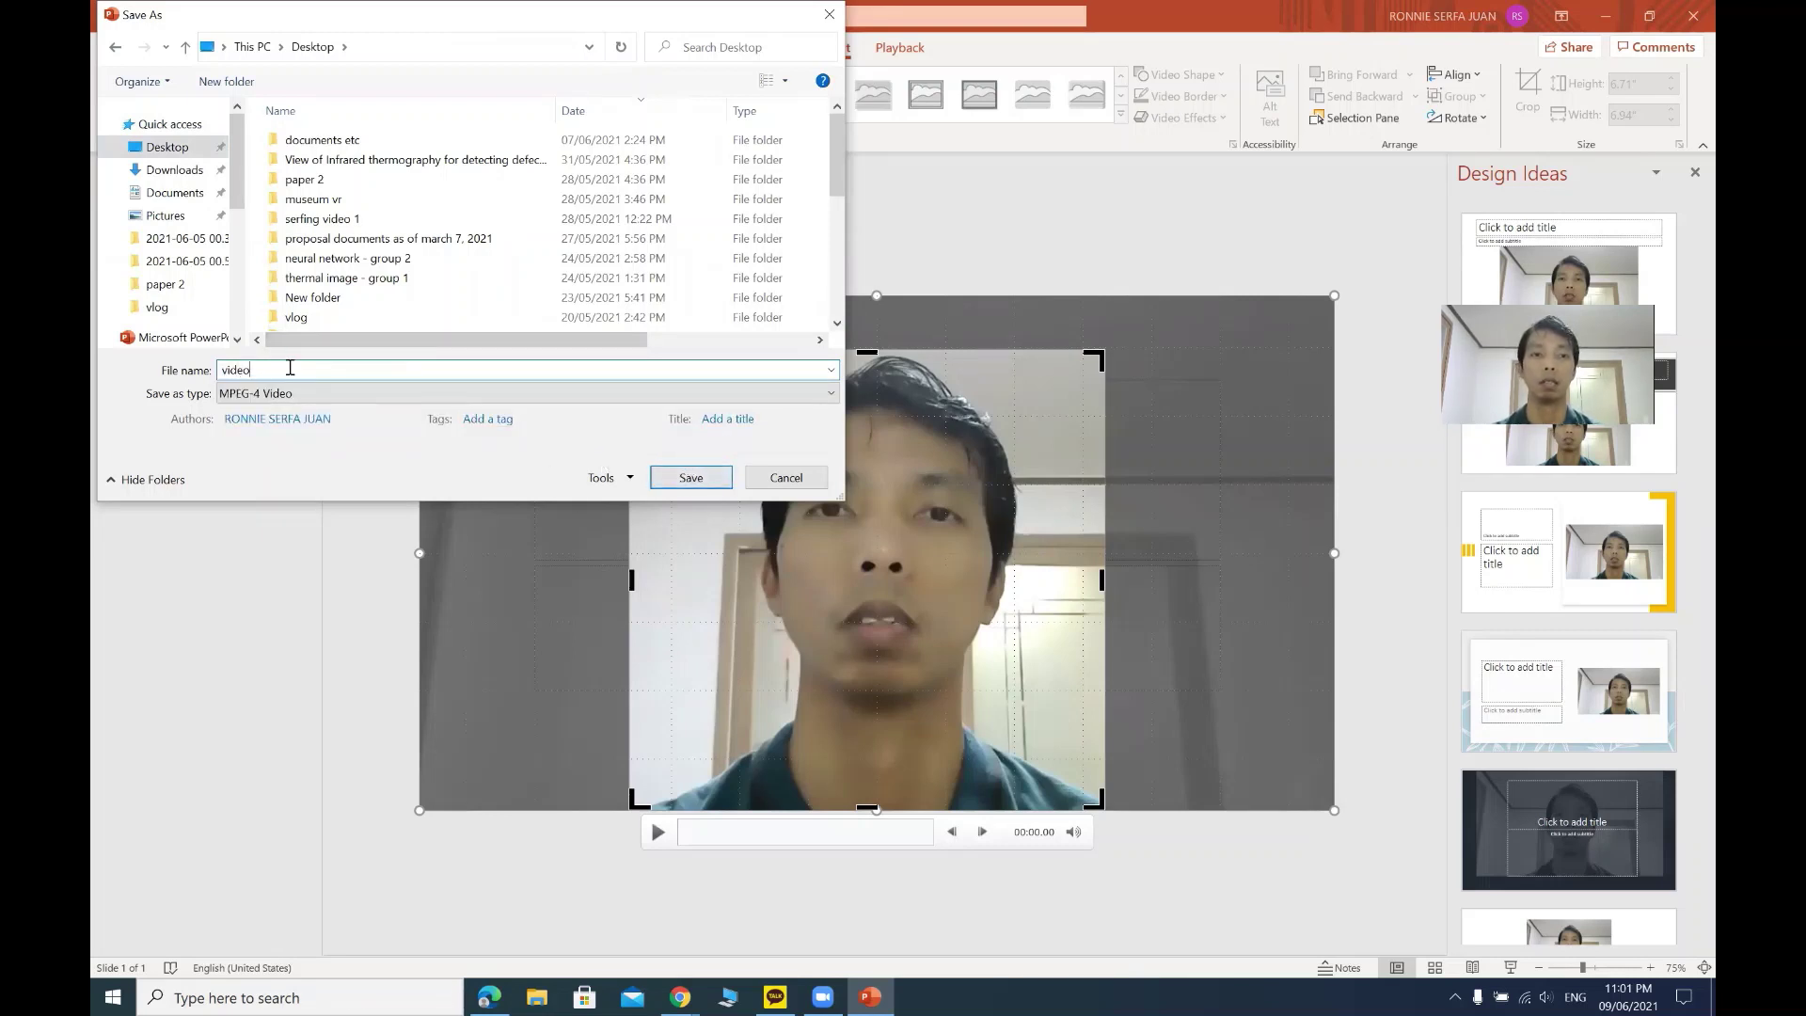
- Confirm saving as video1.mp4, then restore PowerPoint to a smaller window
click(705, 473)
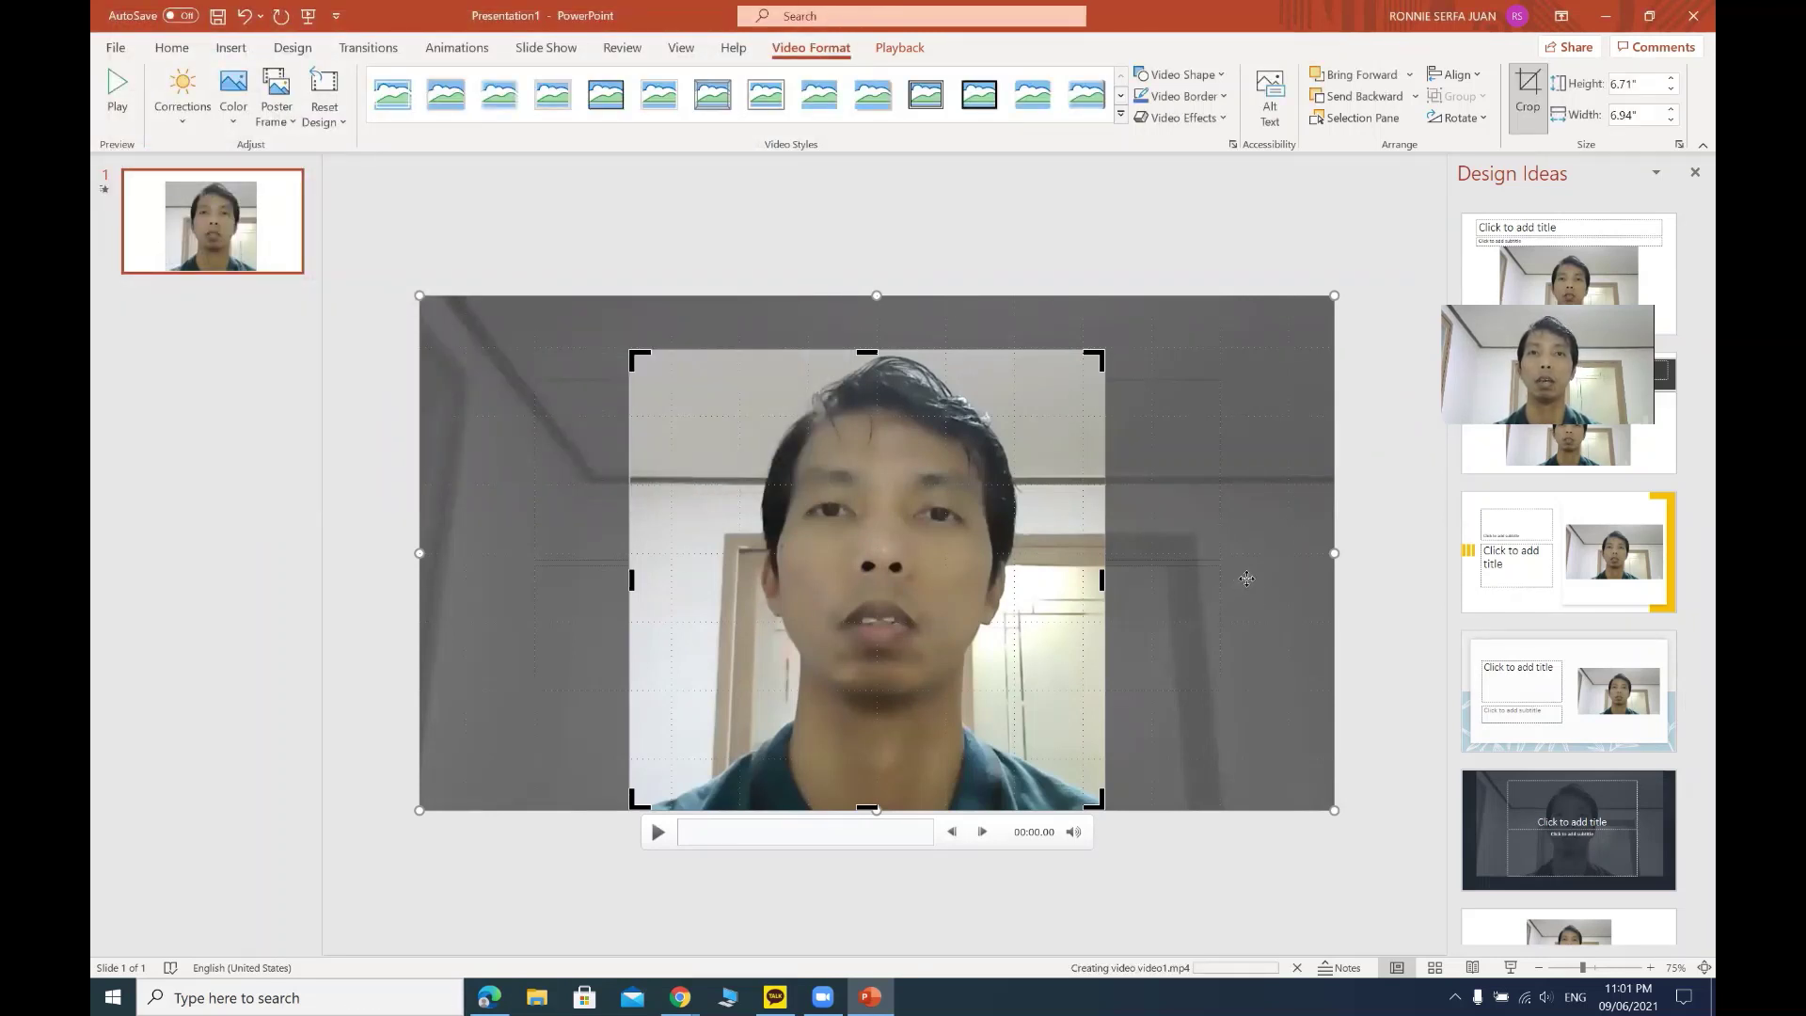
key(super+Down)
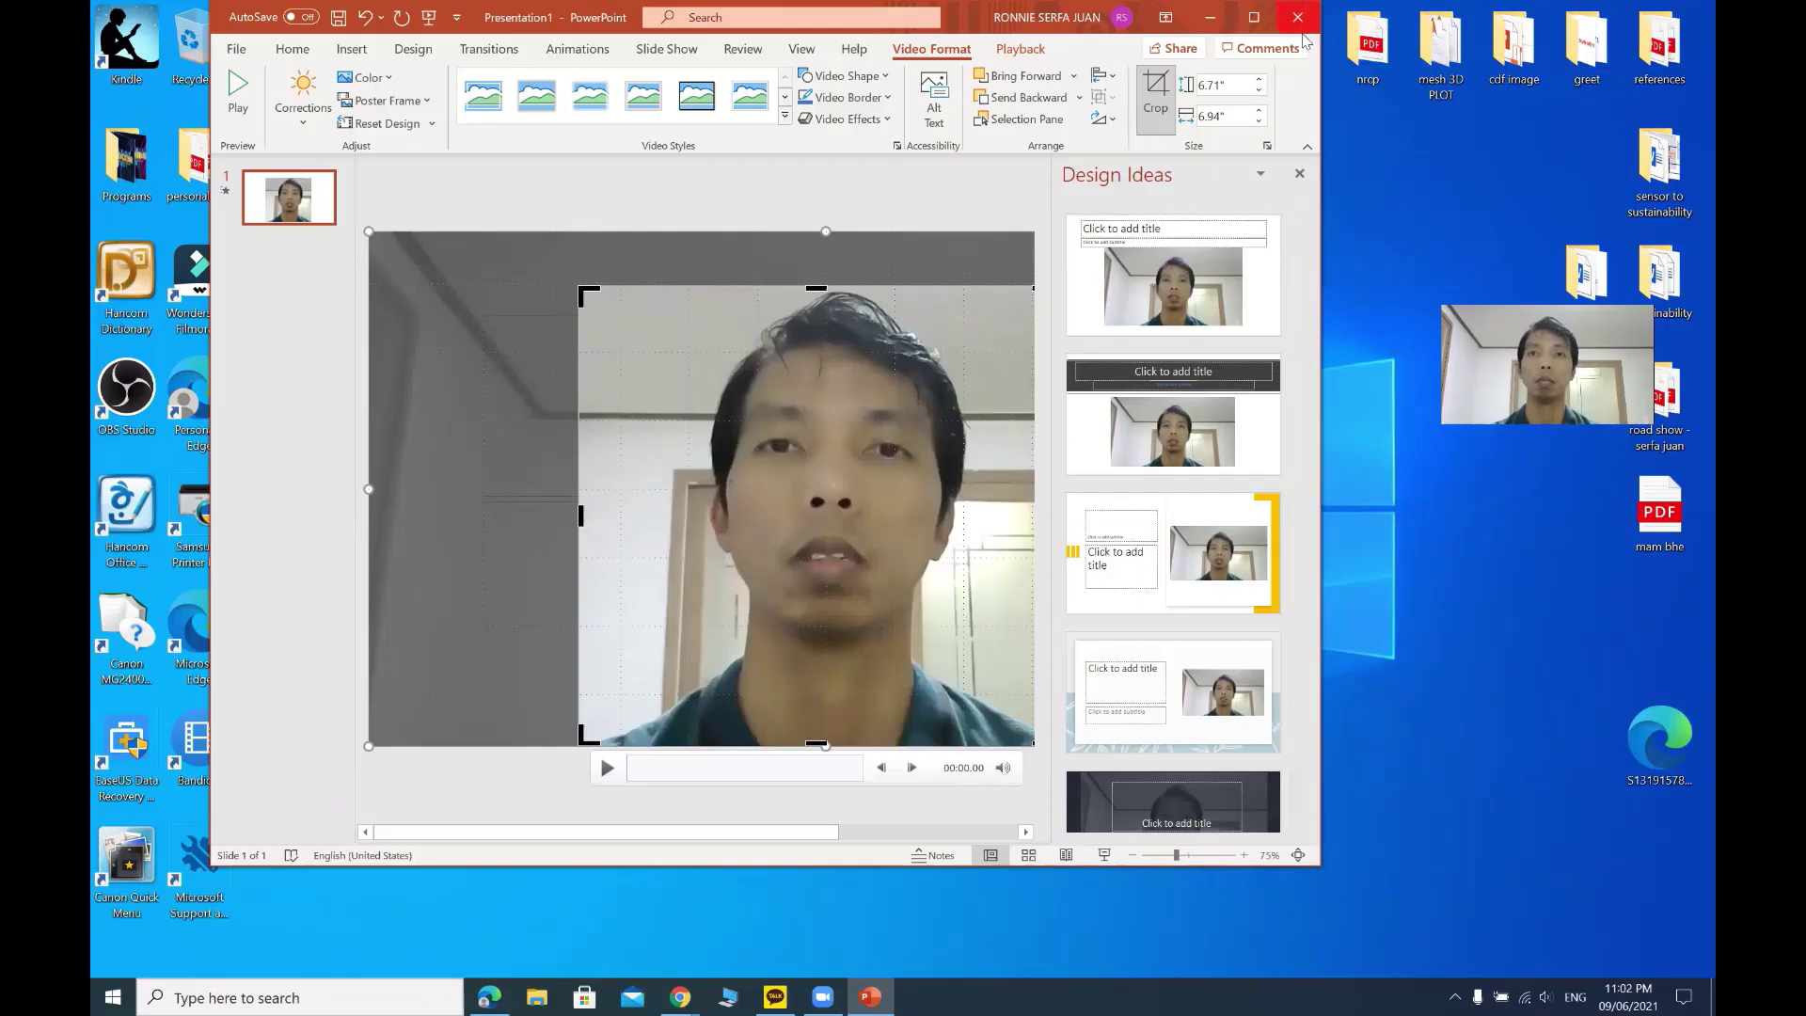
- Minimize PowerPoint, watch video1 in Photos, then close the player
click(1211, 17)
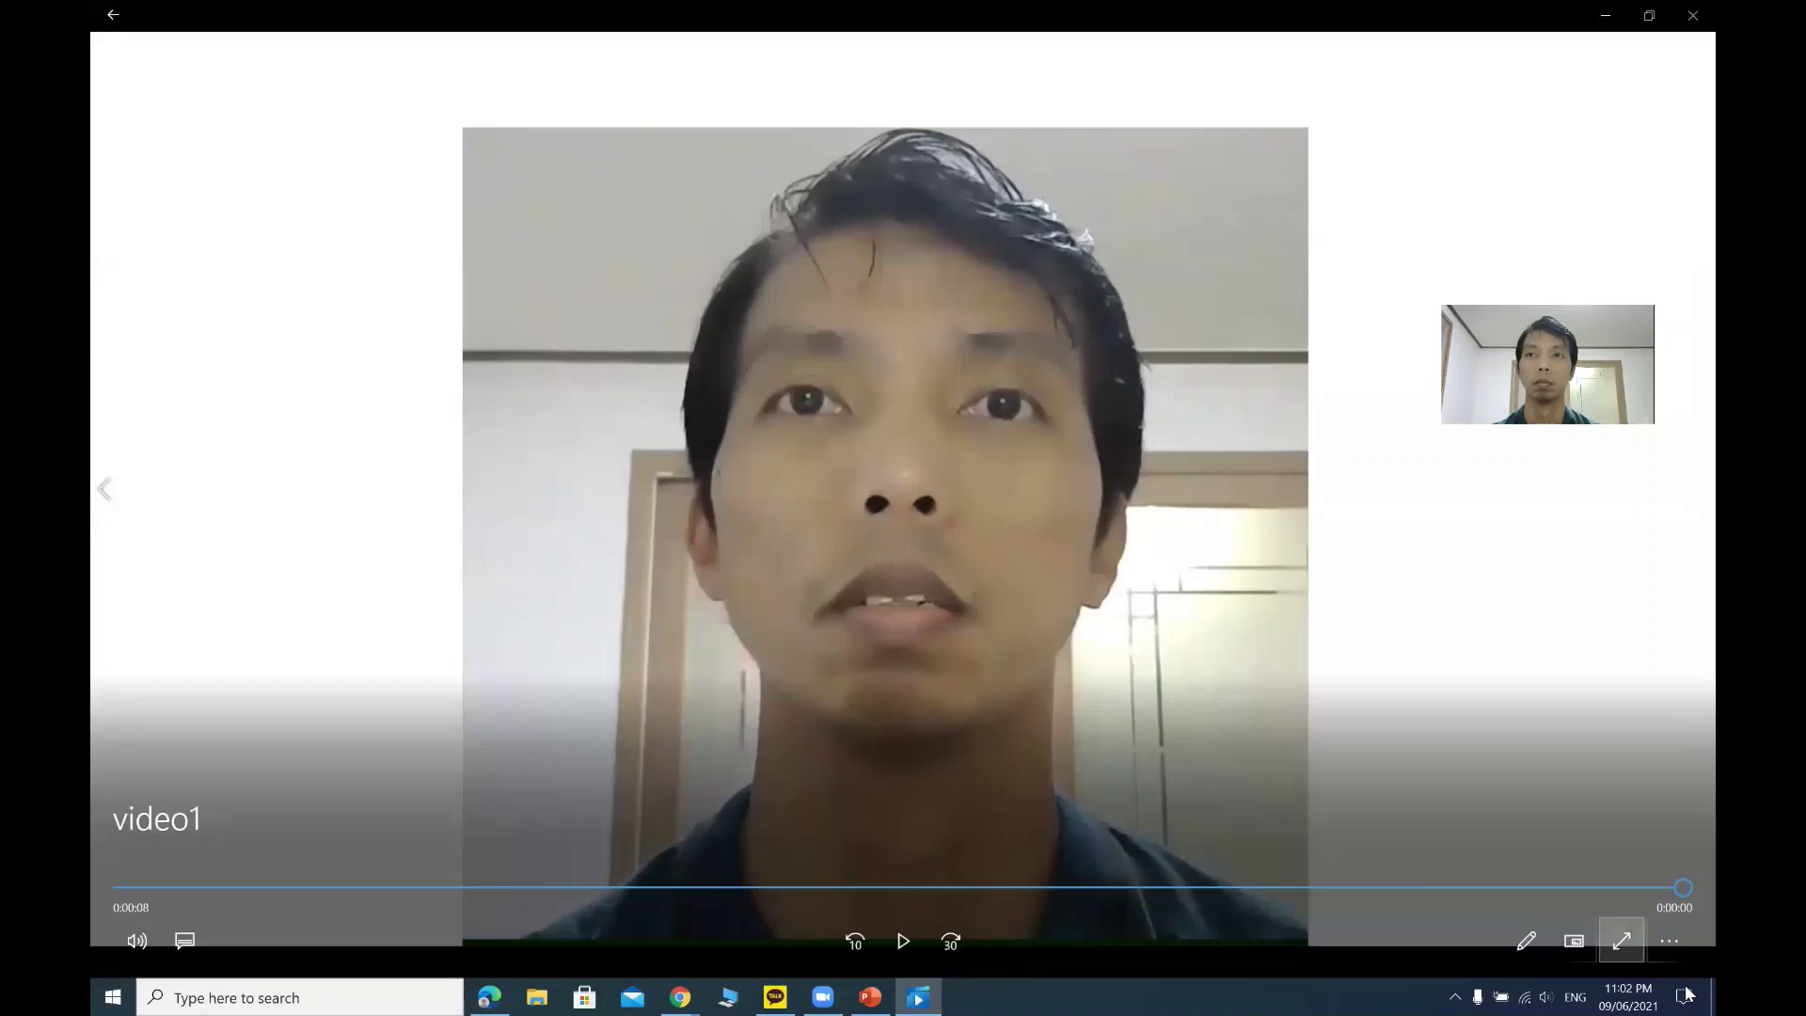
key(alt+F4)
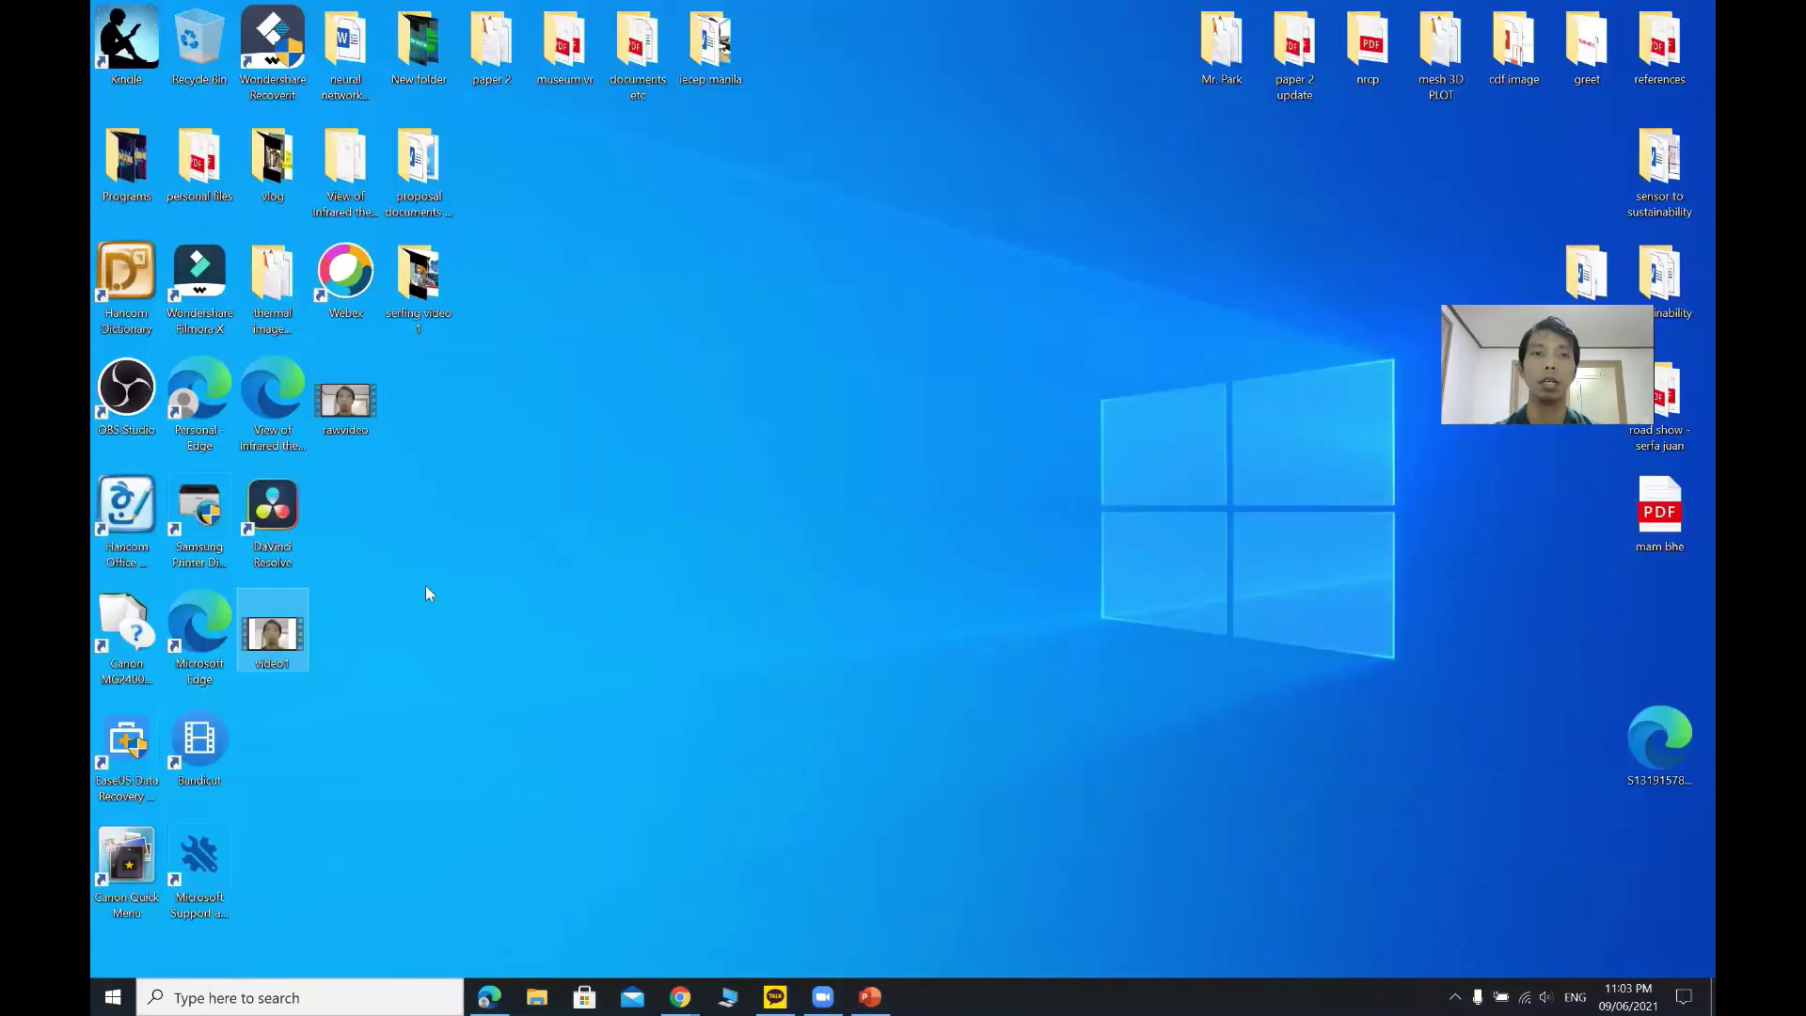
- Play video1 full screen and open rawvideo in a second player window alongside it
double_click(273, 637)
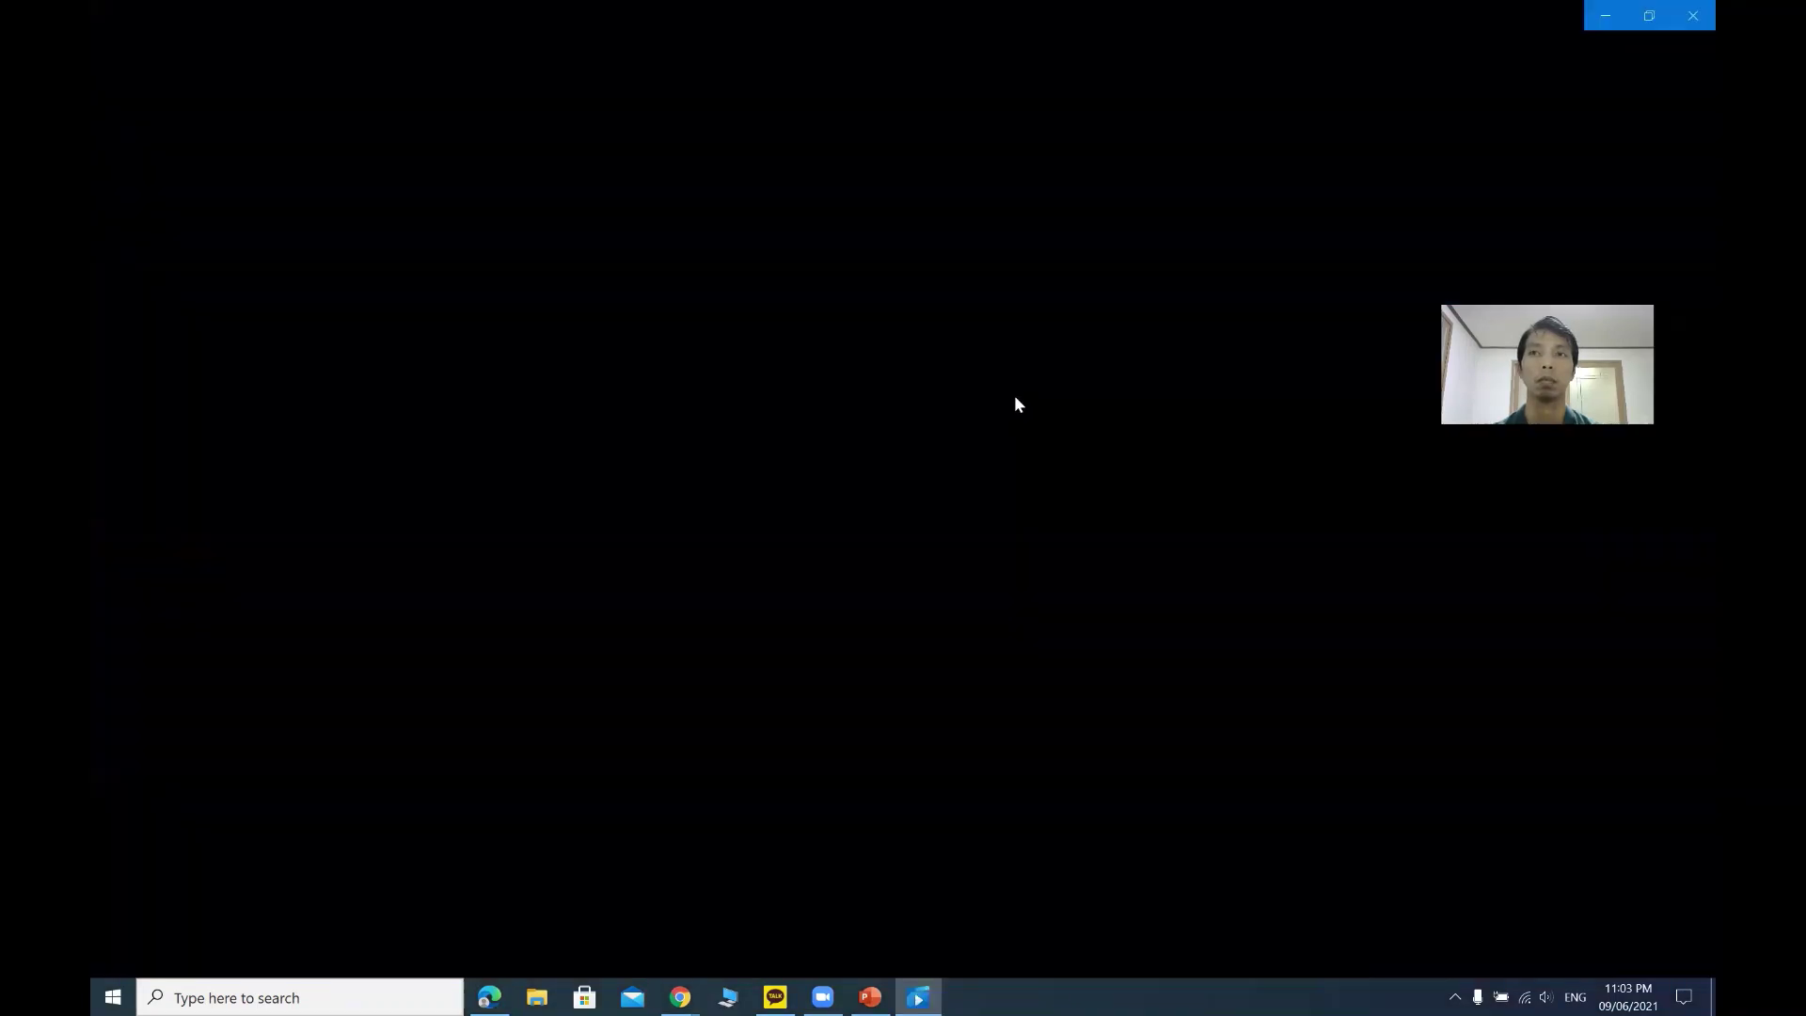
double_click(1027, 394)
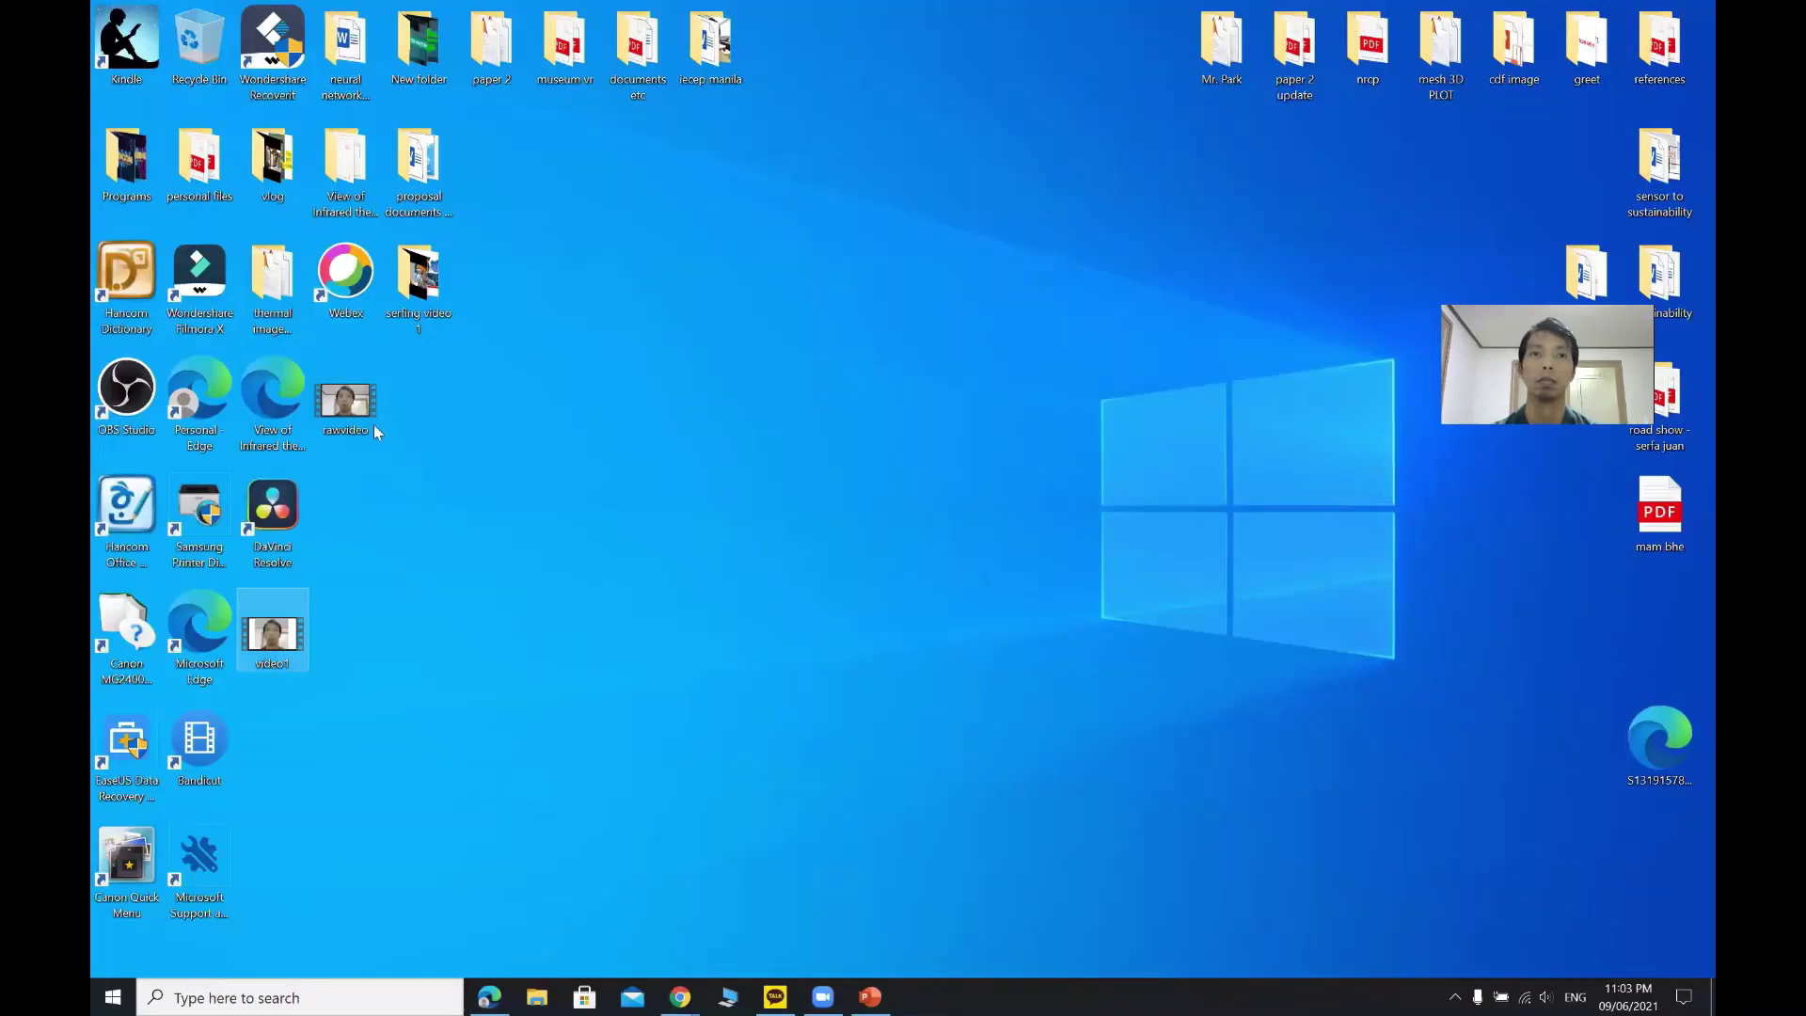
double_click(348, 407)
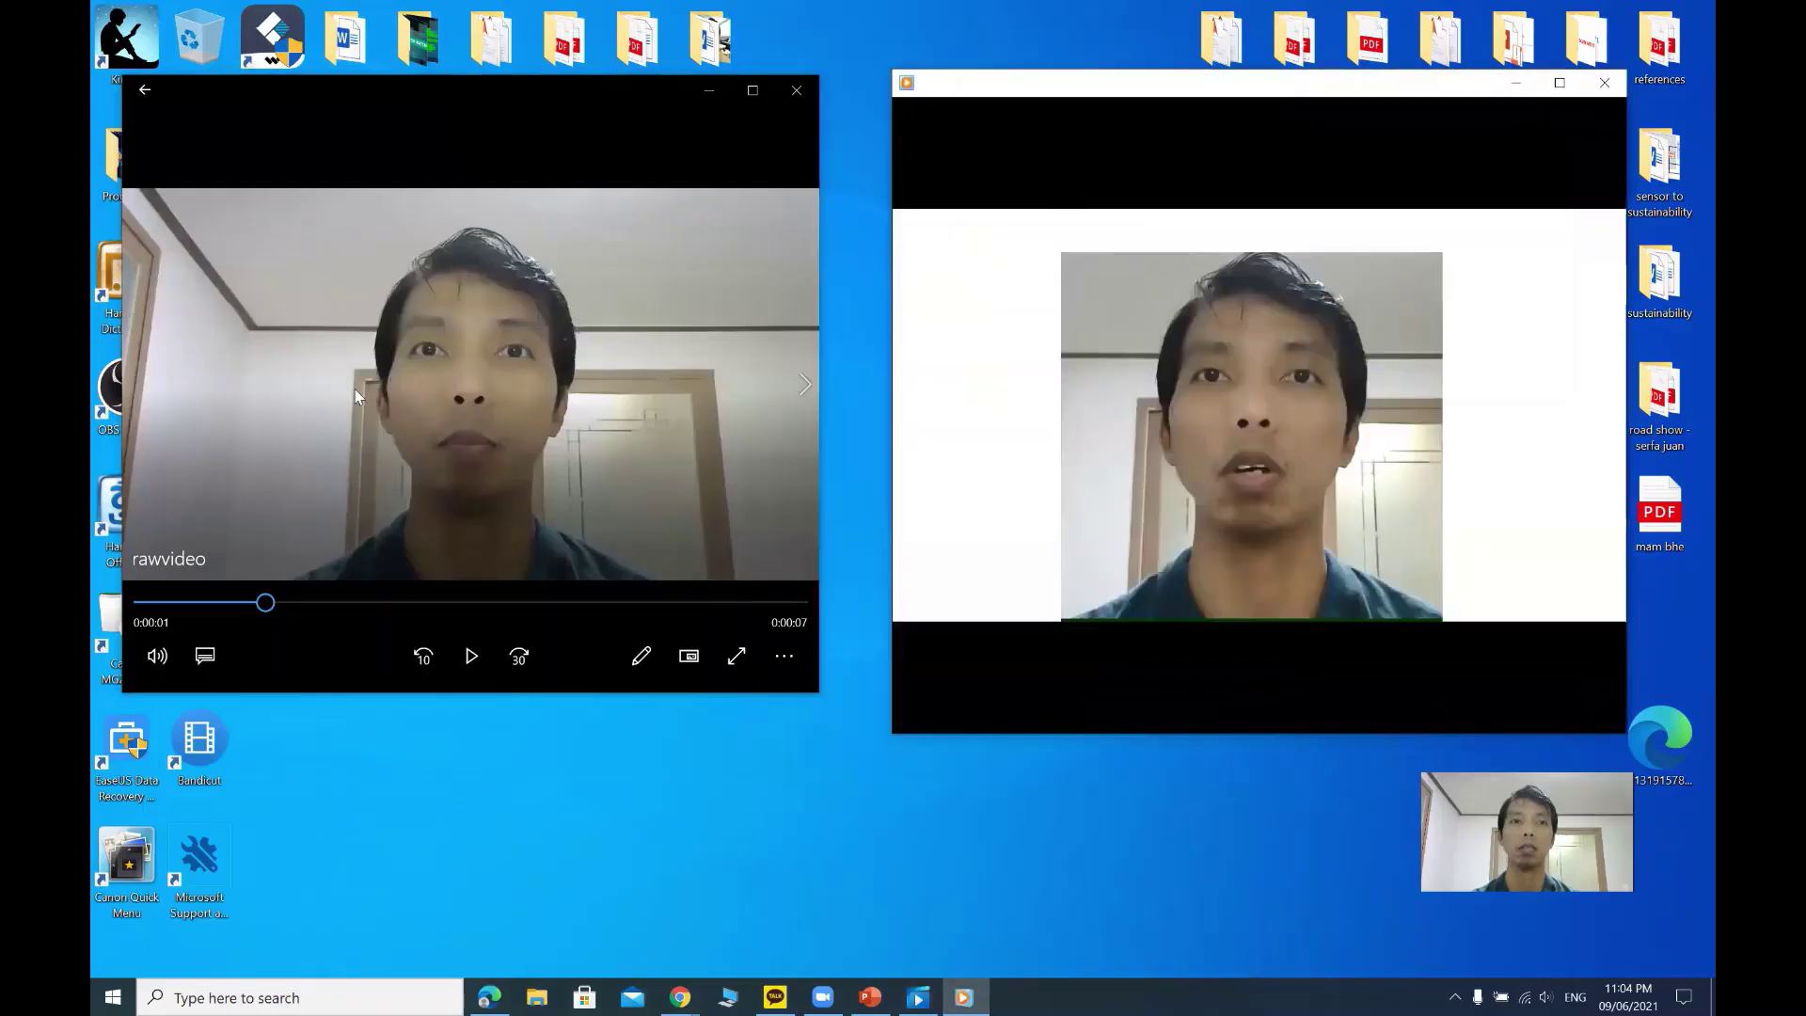
mouse_move(1161, 540)
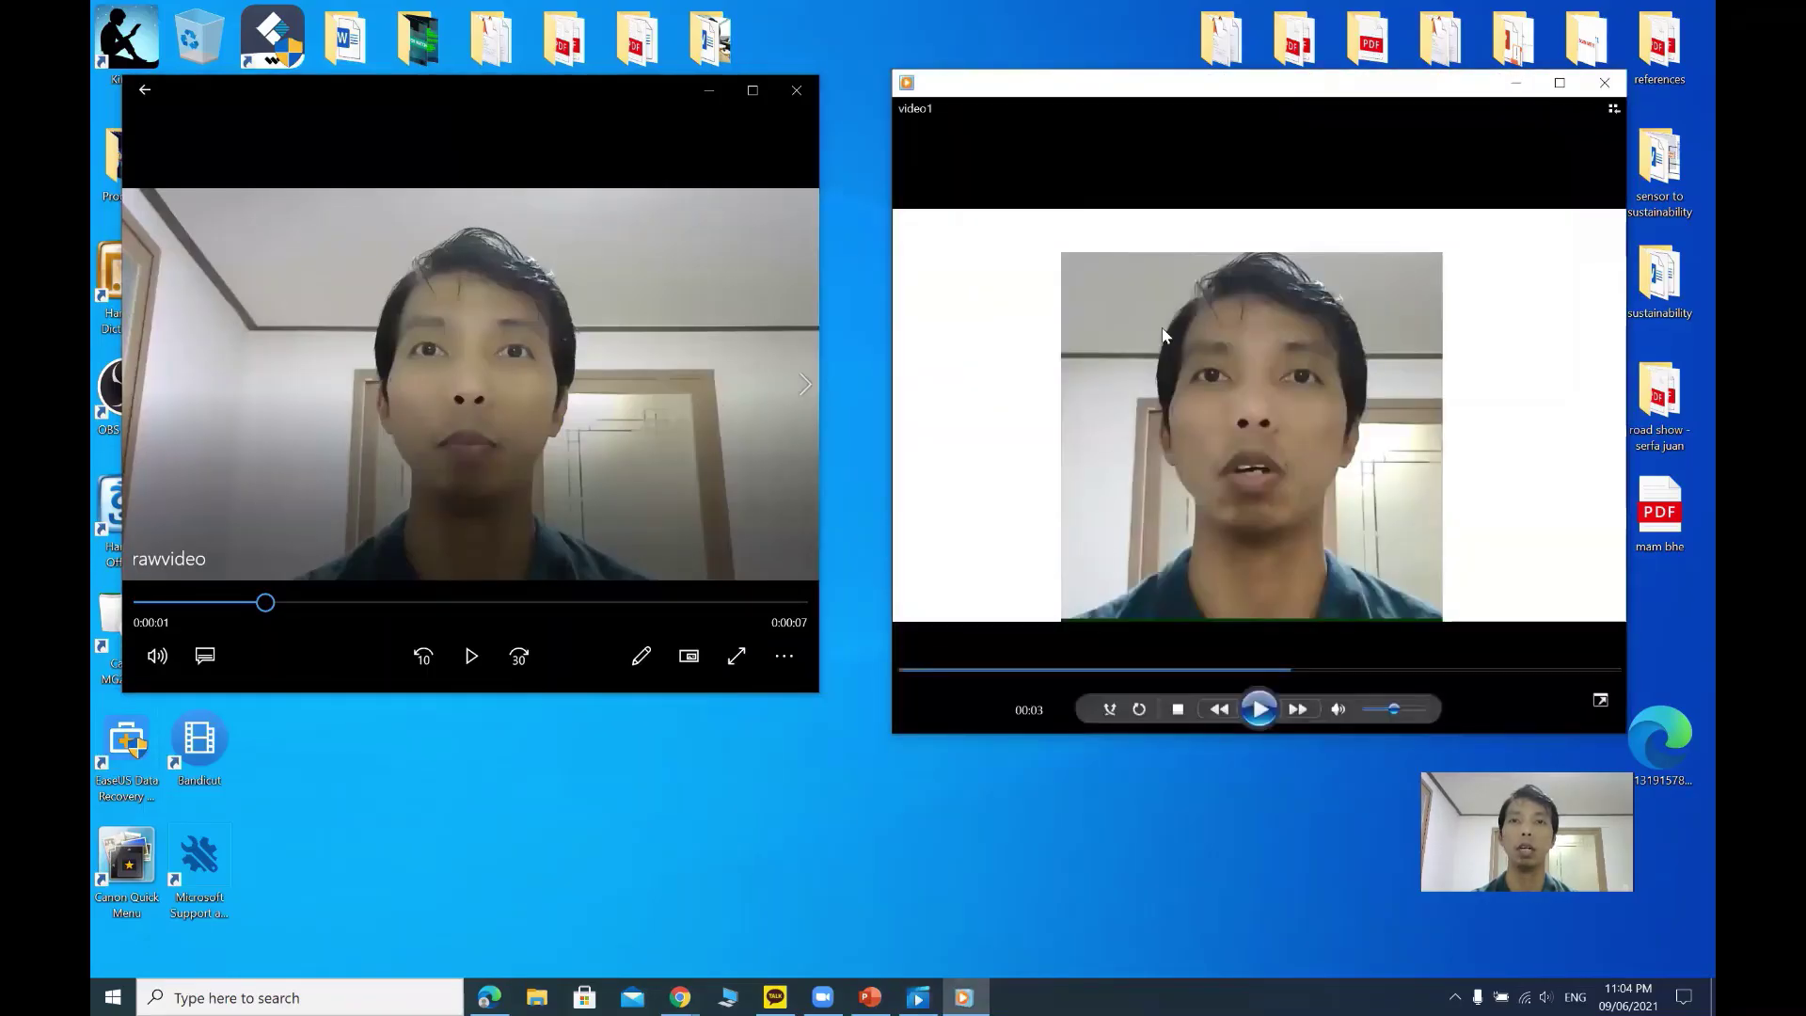